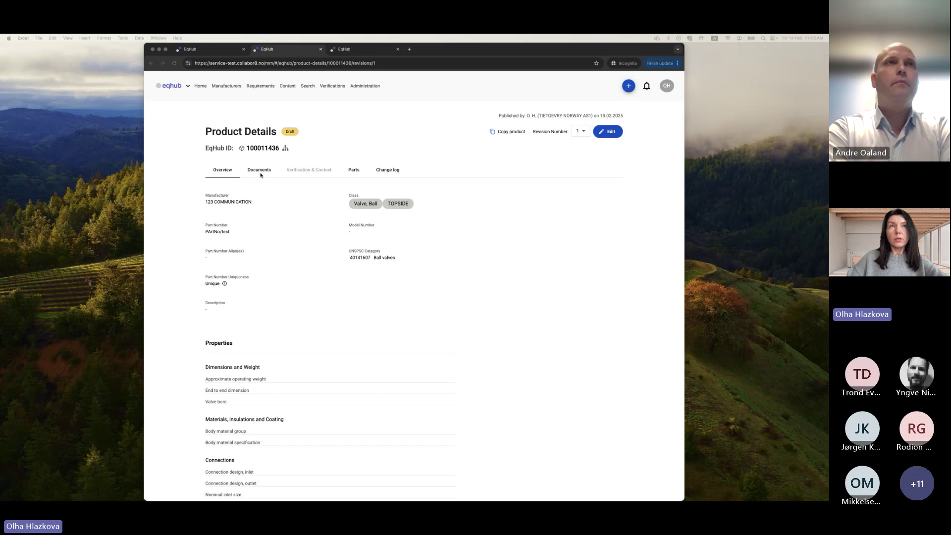
Review the product's required documents, focusing on the "Detail cross sectional drawings with parts list" category.
left_click(261, 172)
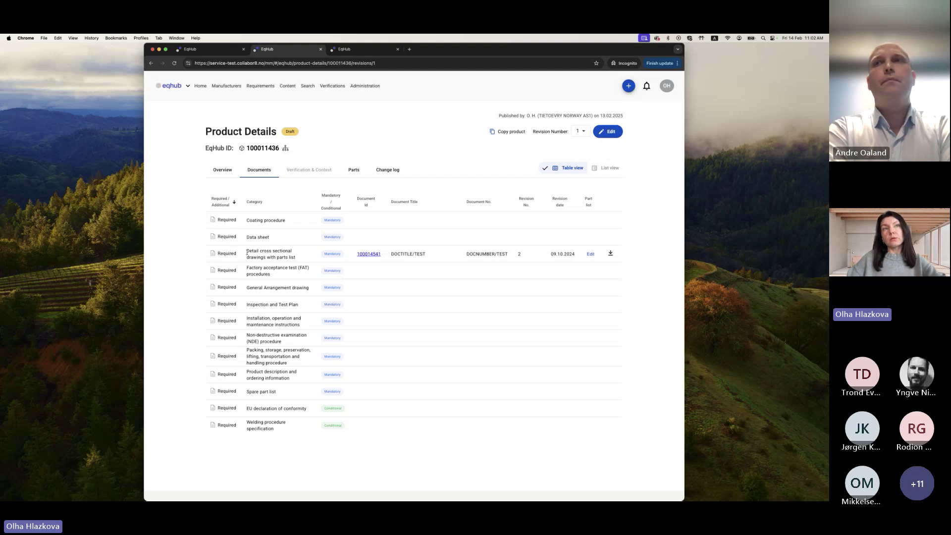
left_click_drag(247, 252, 299, 257)
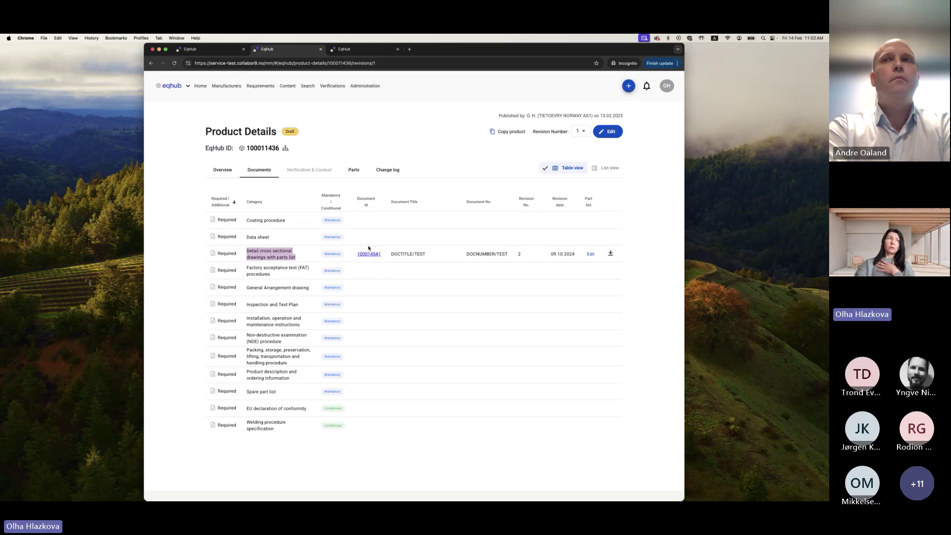
left_click(338, 152)
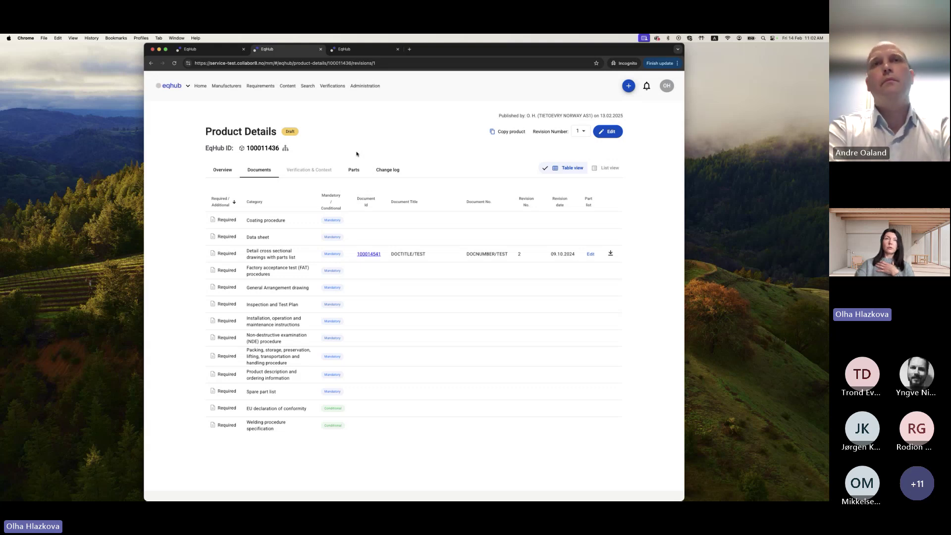
Go to the product's part lists by way of its connections view and preview the attached cross-sectional drawing.
left_click(286, 149)
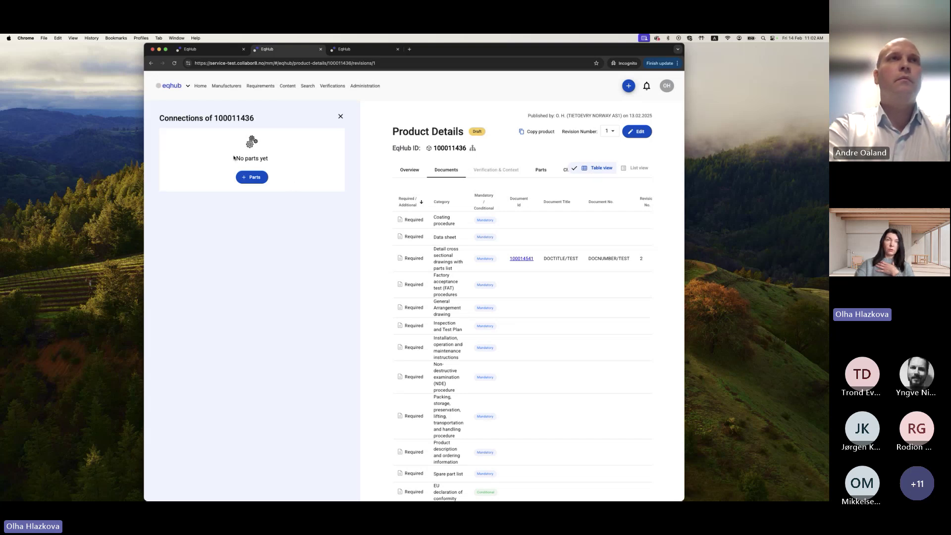
left_click(252, 178)
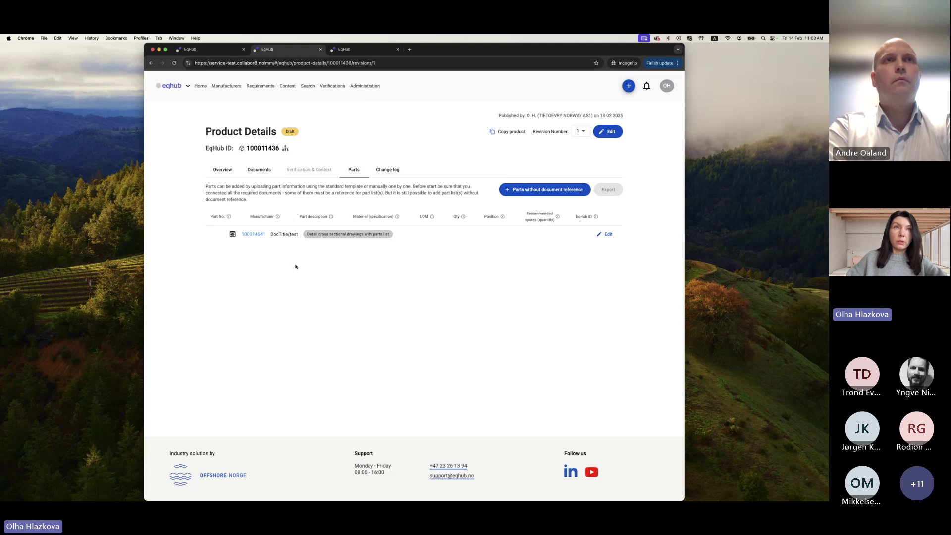
left_click(233, 235)
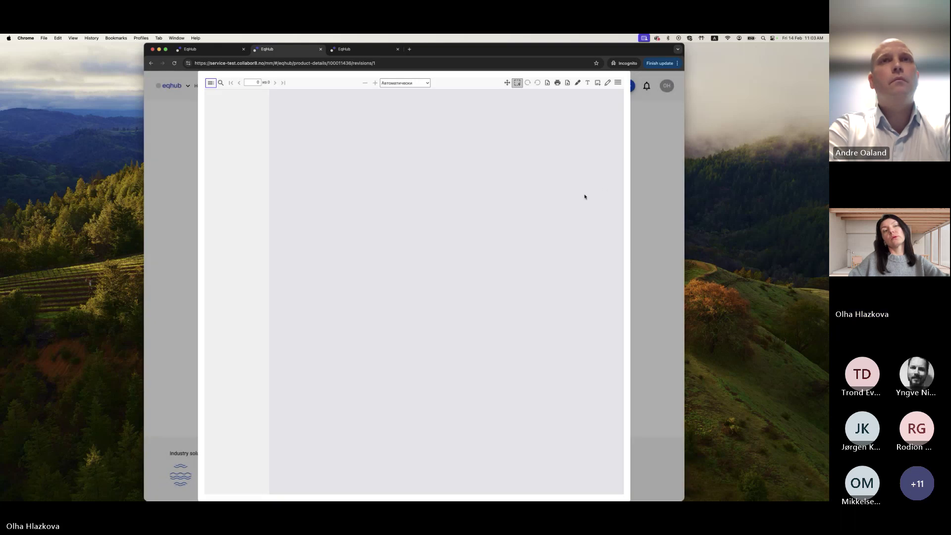
left_click(644, 170)
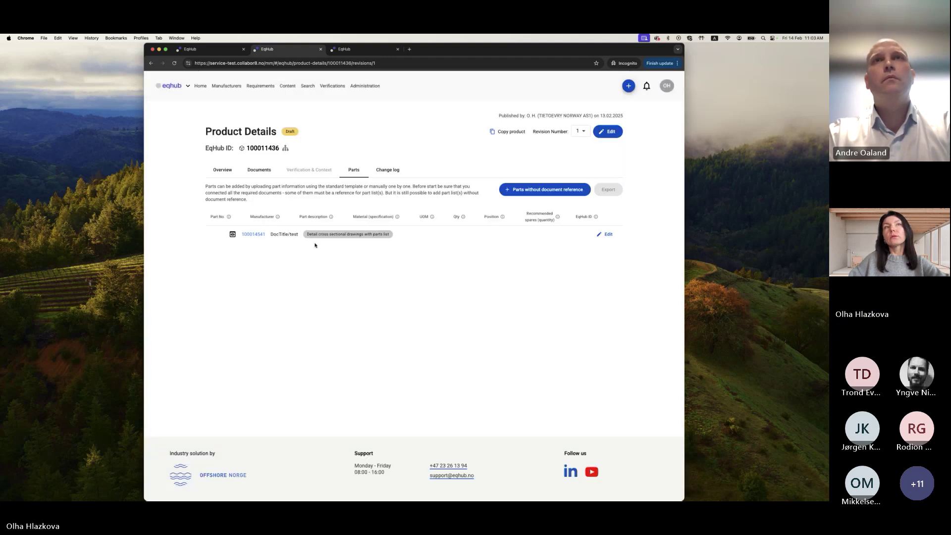
left_click(232, 234)
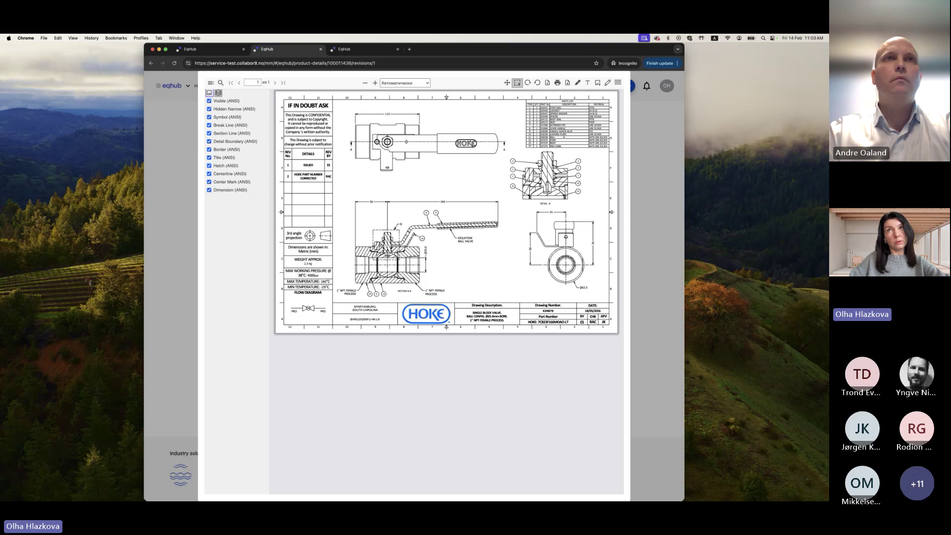
left_click(649, 153)
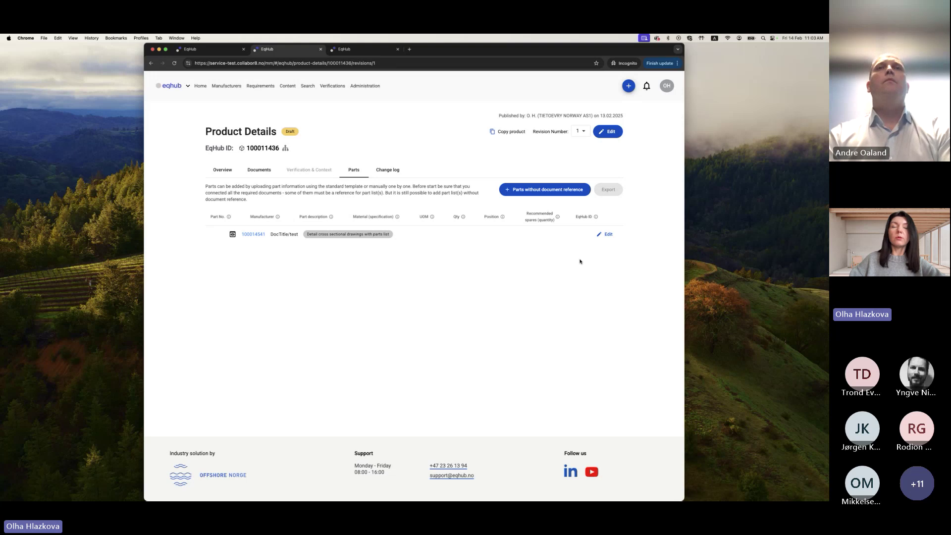
Add a part manually to the drawing's part list with part number 2324 and description "Part No 1", and save it.
left_click(611, 237)
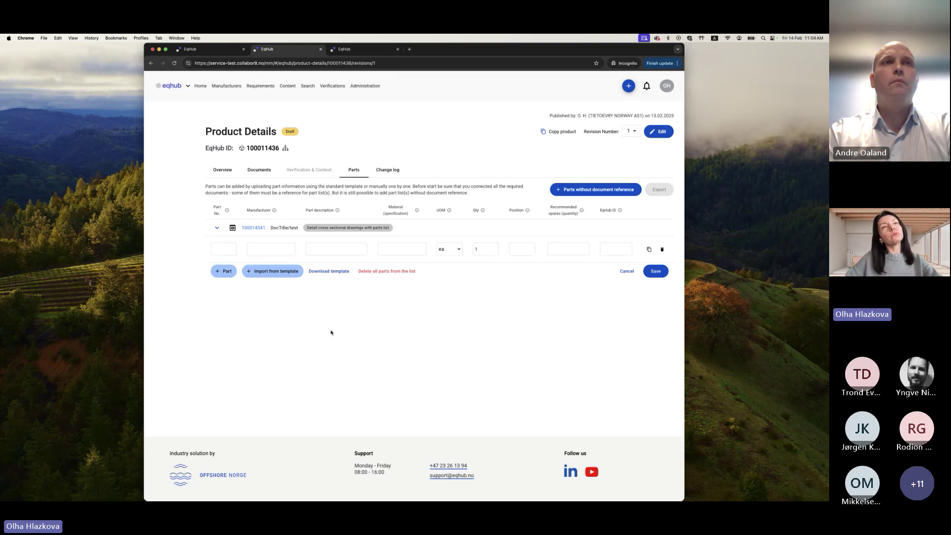
left_click(222, 248)
type("2")
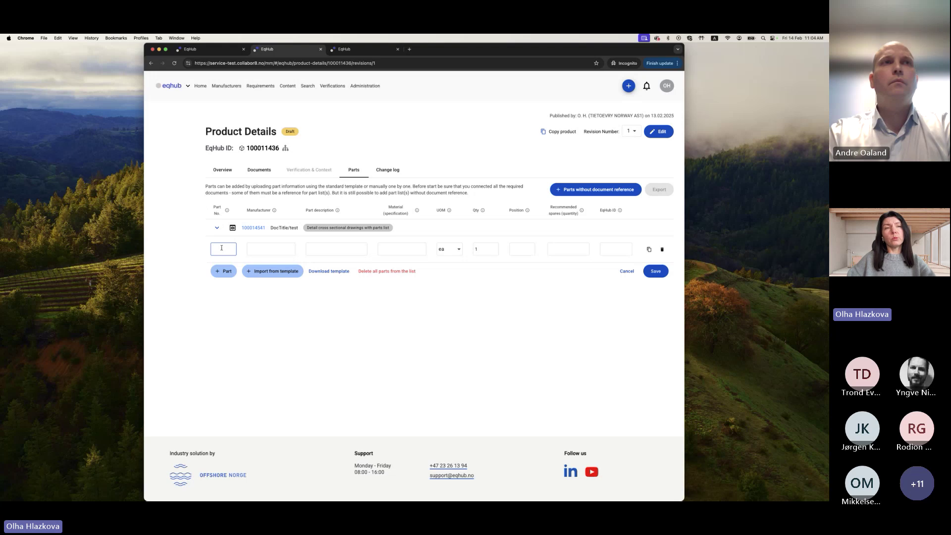
type("324")
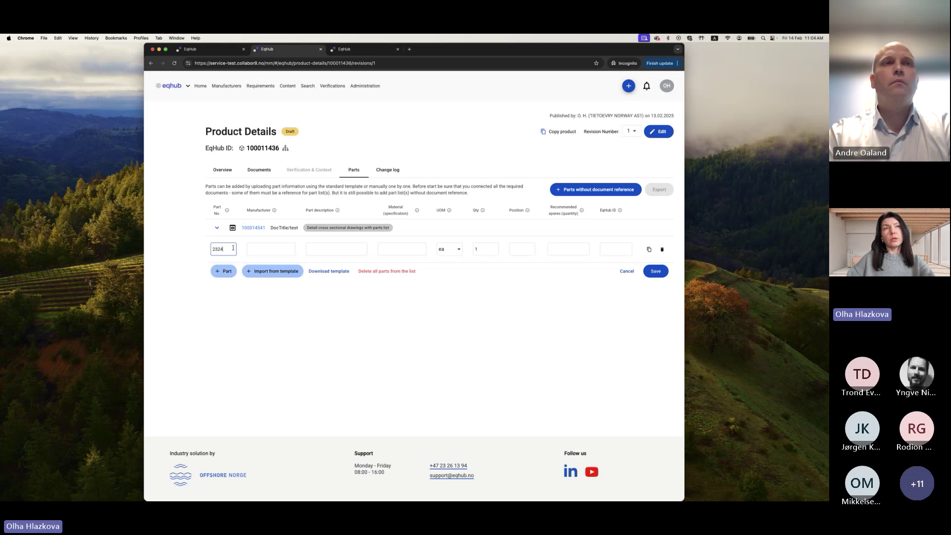
left_click(324, 248)
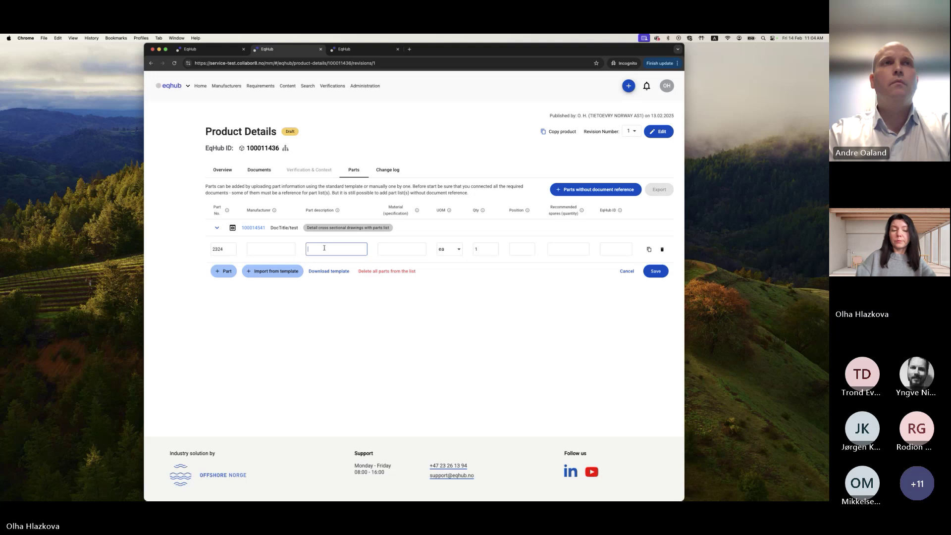
type("Part")
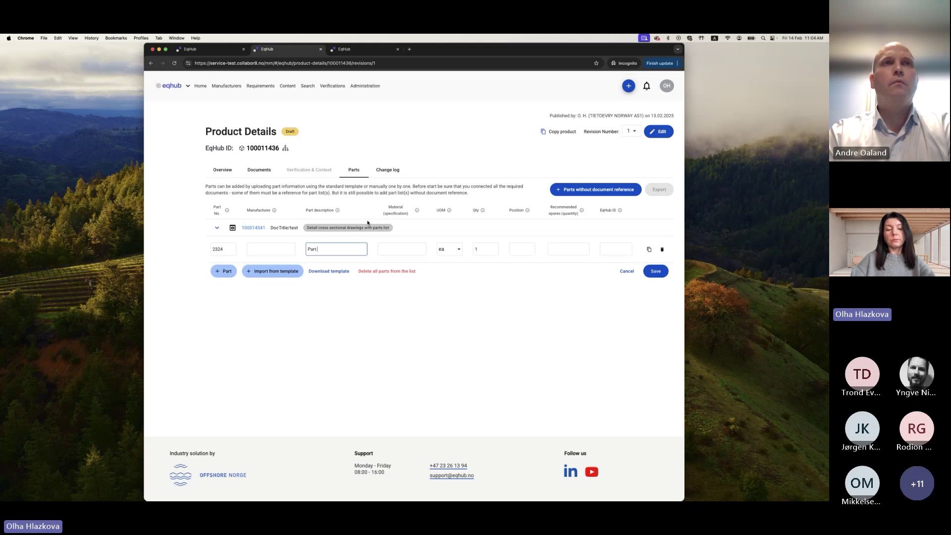
type("No 1")
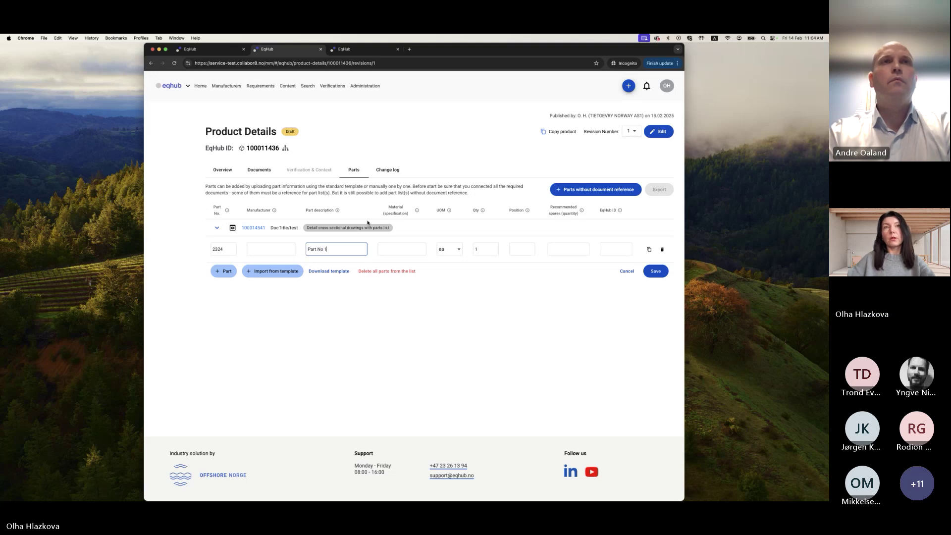
key("Tab")
key("Tab")
key("Tab")
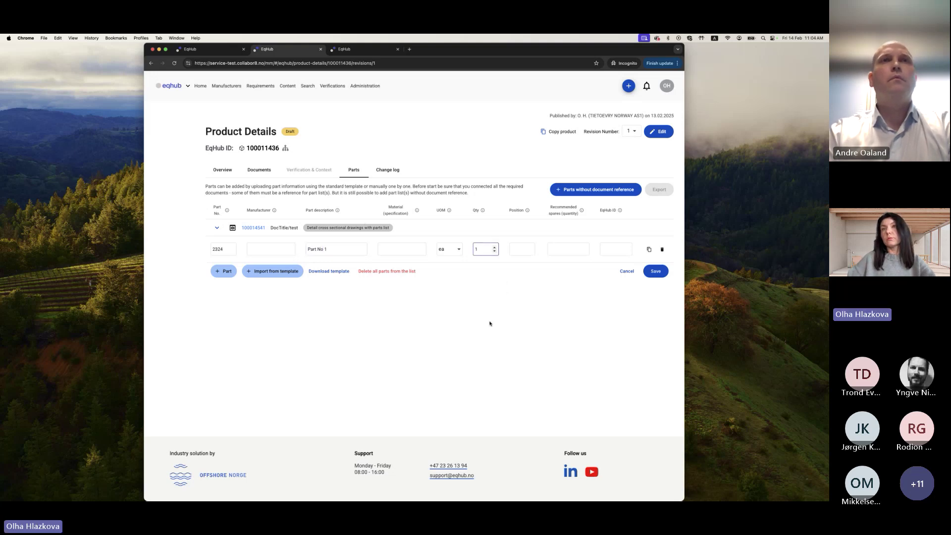
left_click(656, 272)
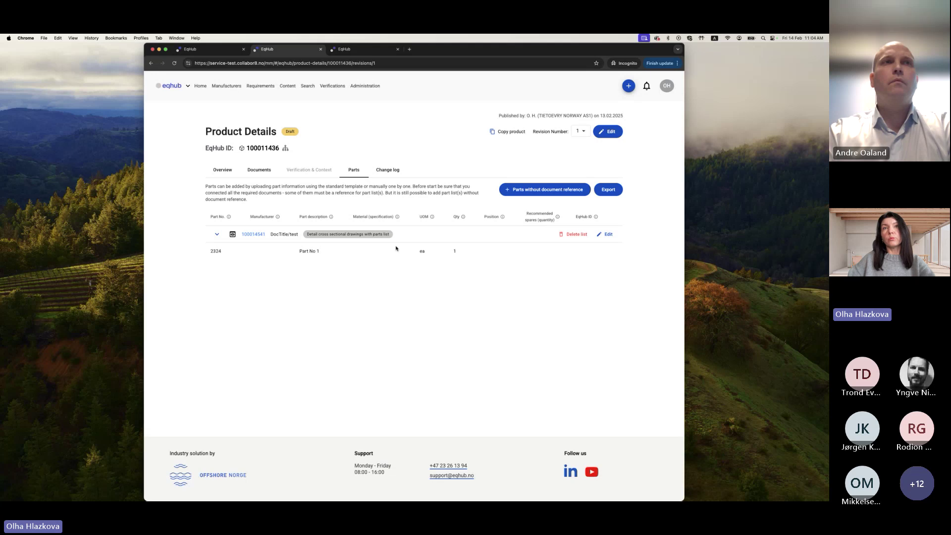
Reopen the drawing's part list for editing and look at the template import and template download dialogs without using them.
left_click(604, 235)
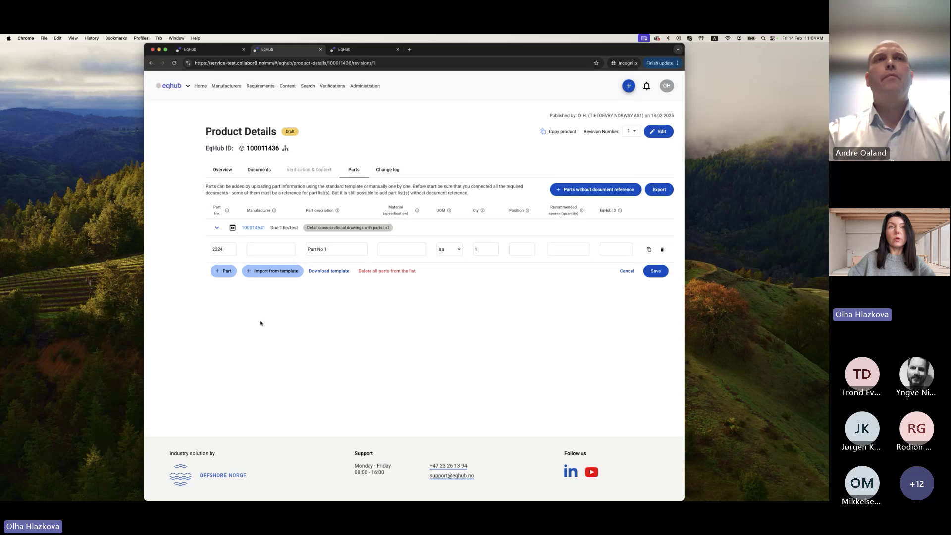
left_click(285, 272)
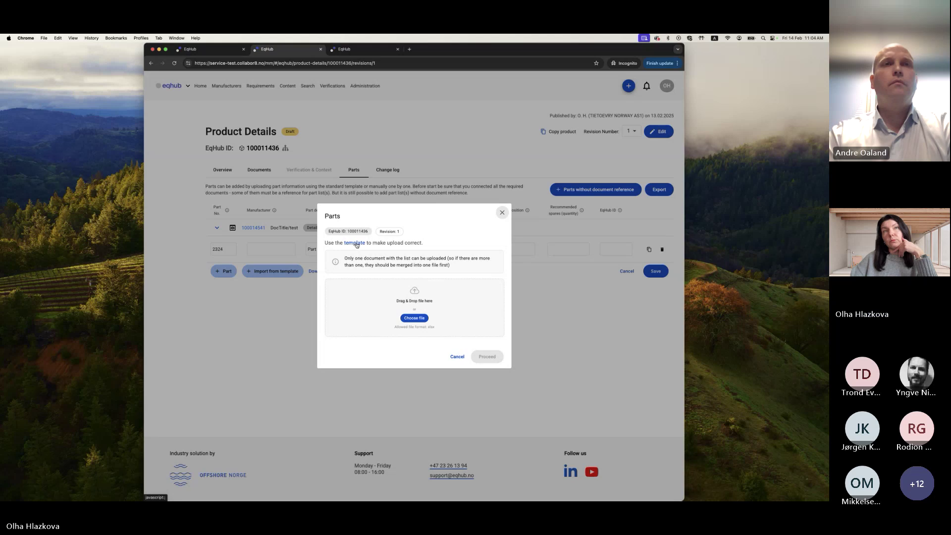
left_click(501, 212)
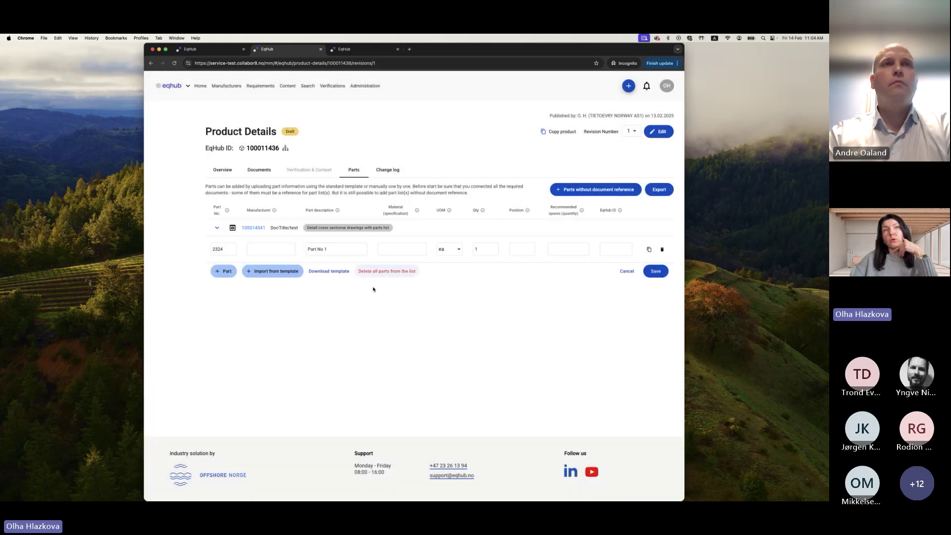
left_click(326, 272)
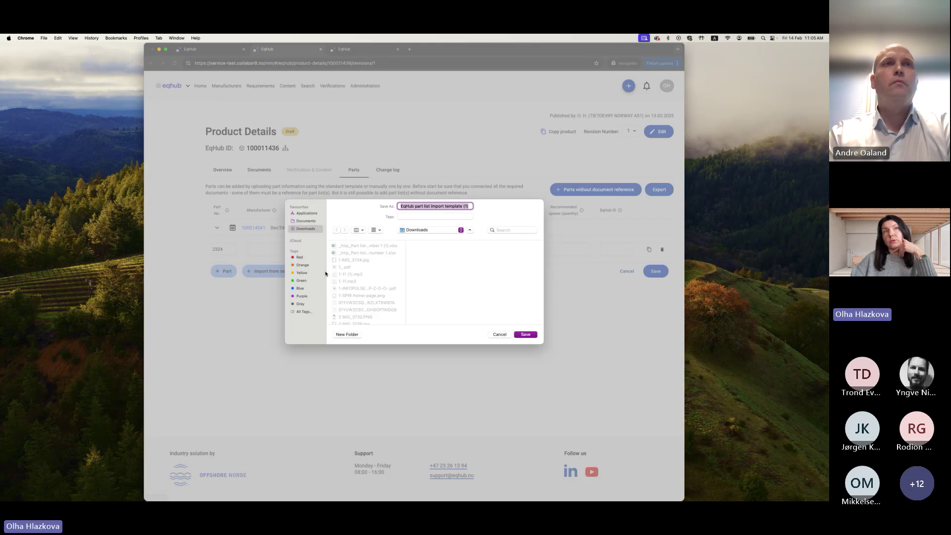
left_click(499, 334)
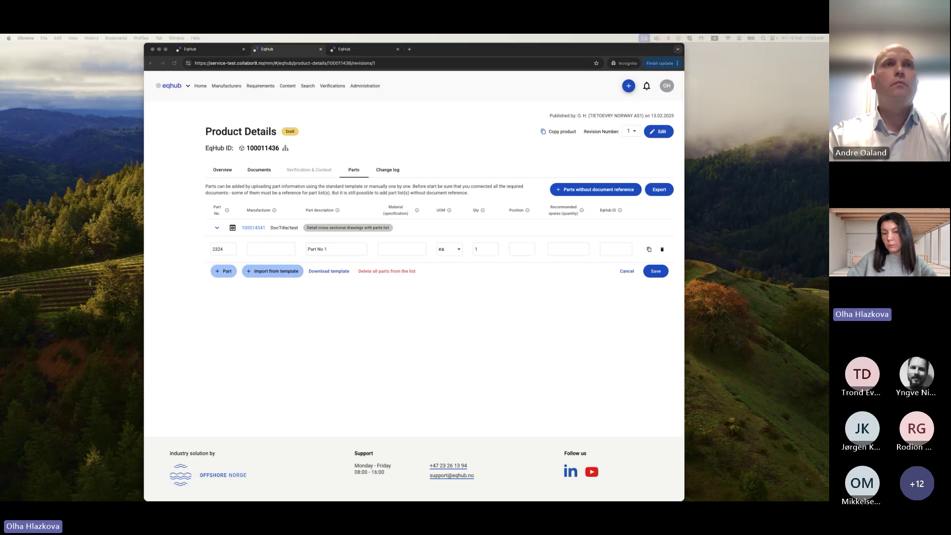
Switch to the part list workbook in Excel and examine the column headers of the Import Template sheet.
key("super+Tab")
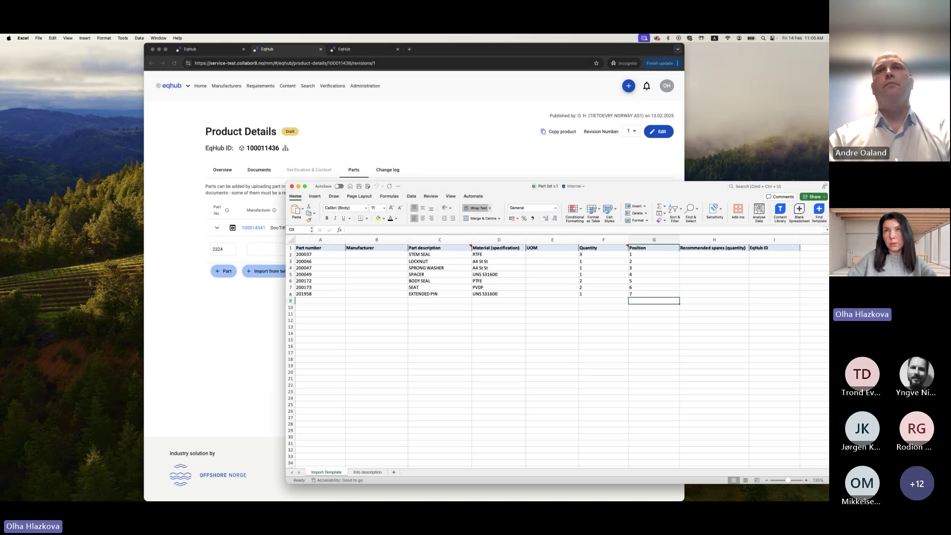
left_click_drag(673, 197, 601, 177)
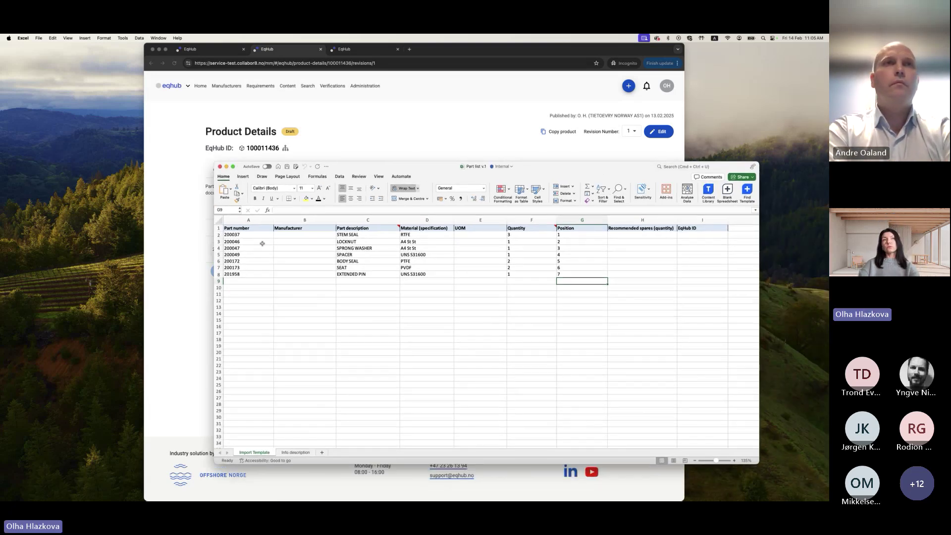
left_click(253, 229)
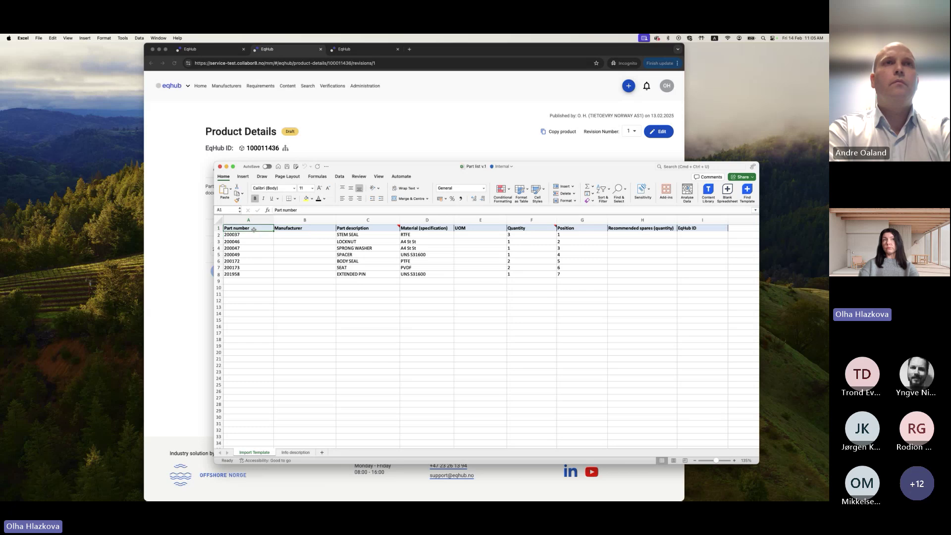
left_click_drag(725, 228, 551, 224)
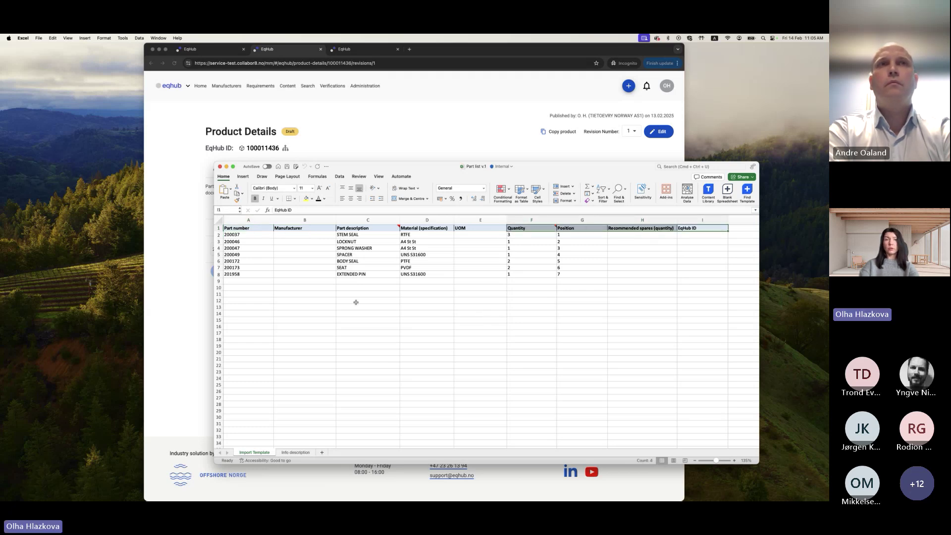
Examine the field types and validation rules on the Info description sheet, return to Import Template, and close the workbook.
left_click(295, 452)
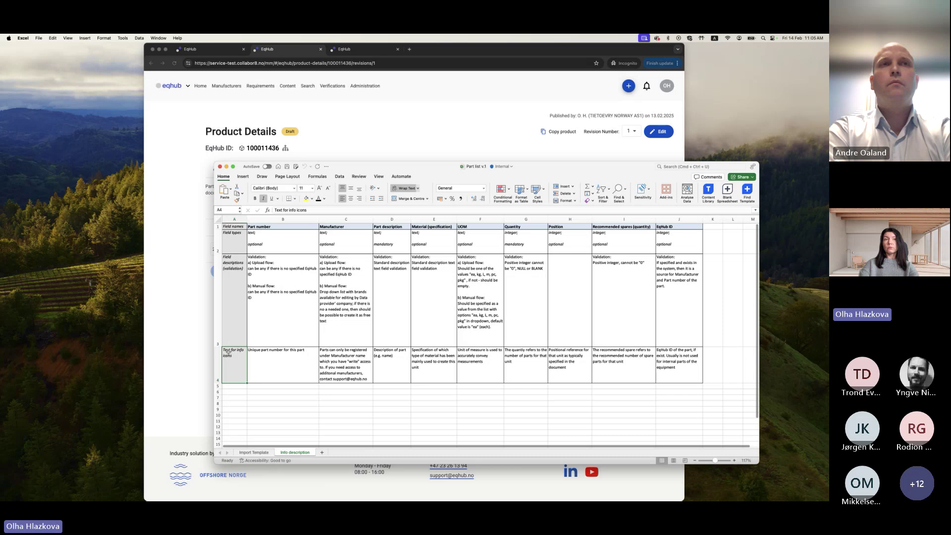
left_click(274, 359)
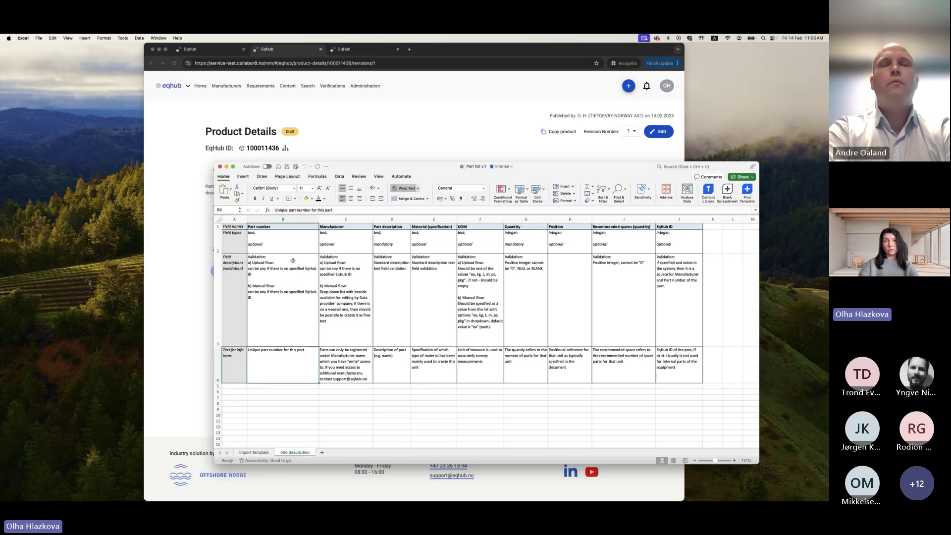
left_click(337, 302)
left_click(496, 312)
left_click(555, 310)
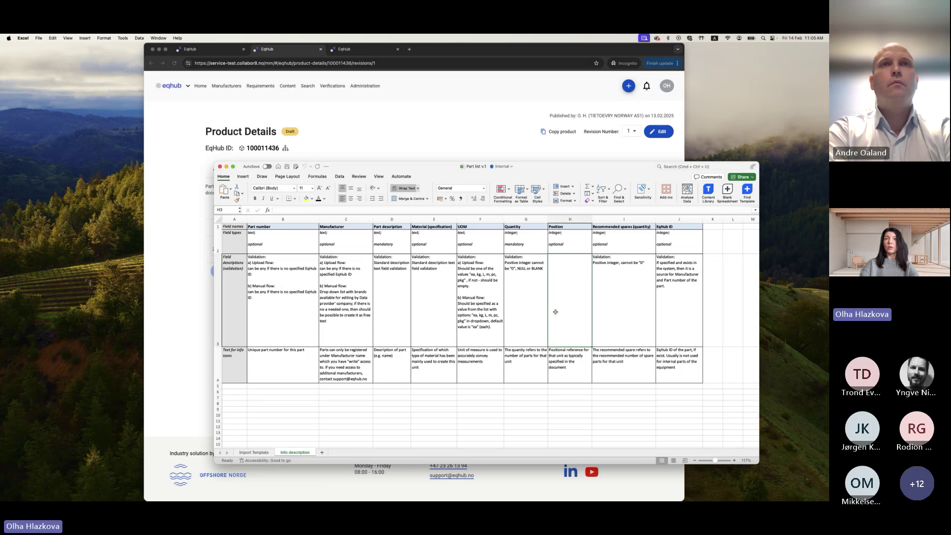
left_click(610, 310)
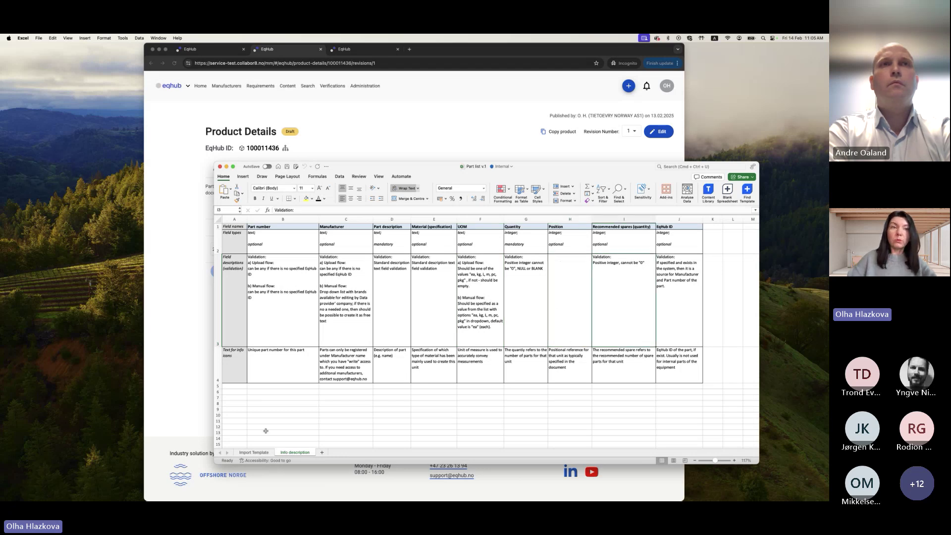
left_click(256, 452)
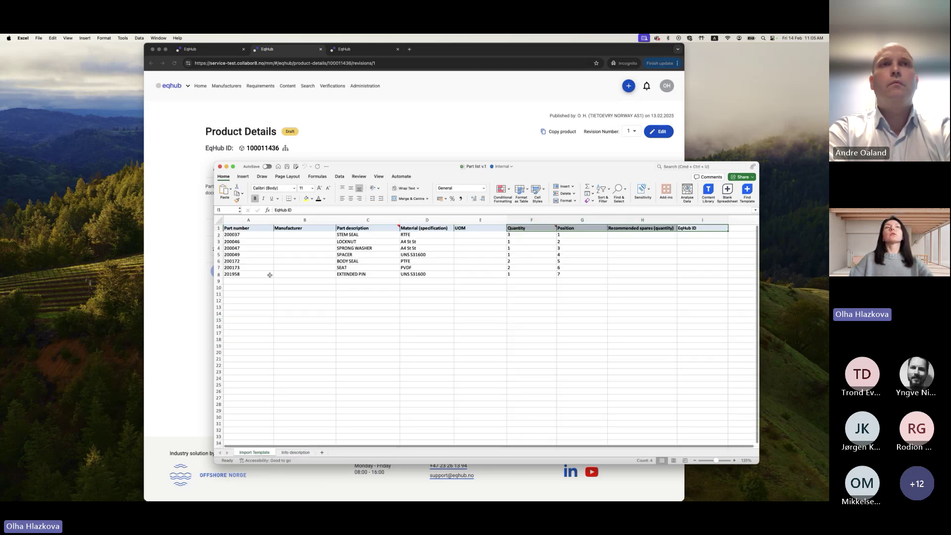
left_click(220, 168)
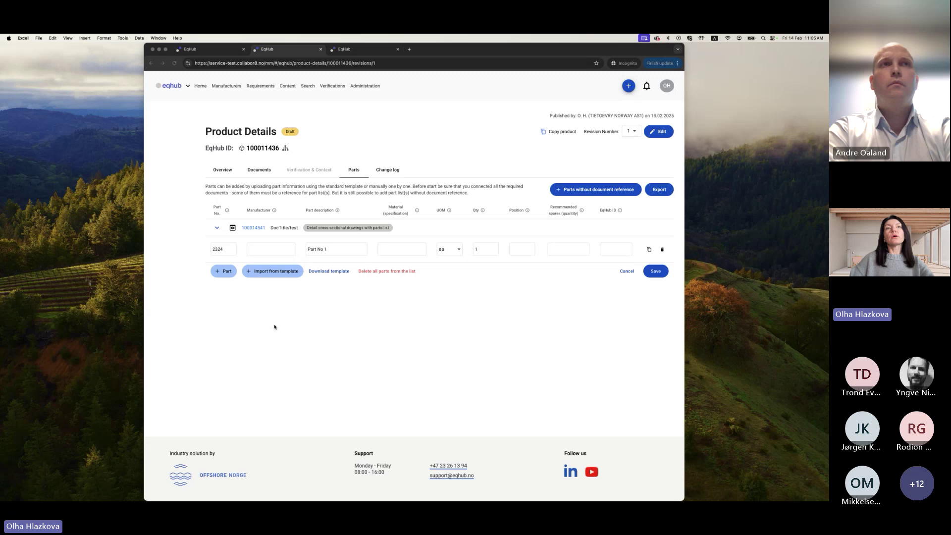
Import the parts from Part list v.1.xlsx into the drawing's part list and save the list.
left_click(290, 272)
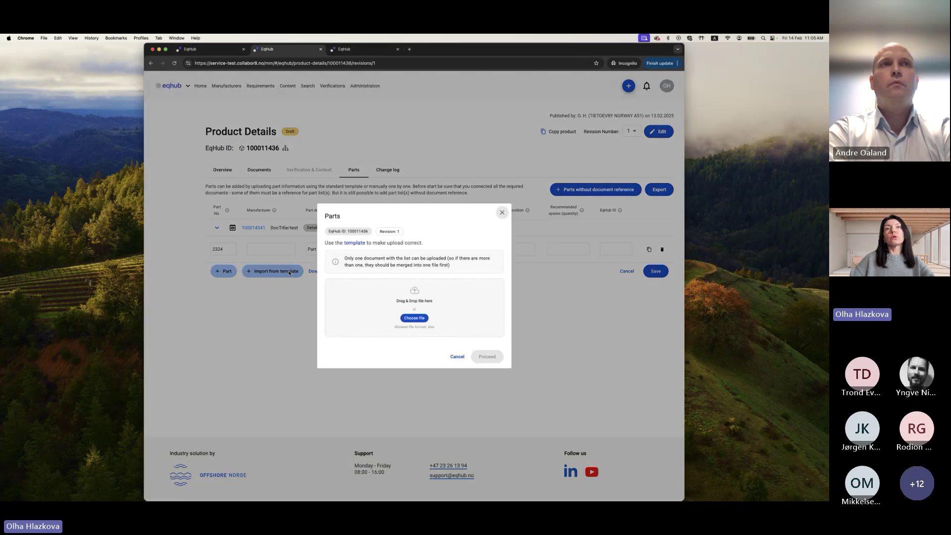
left_click(424, 319)
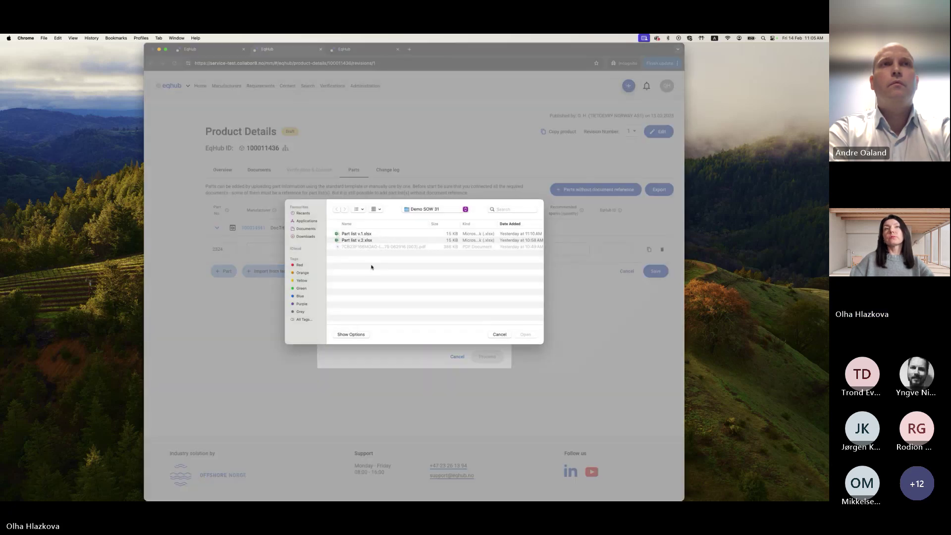
left_click(364, 235)
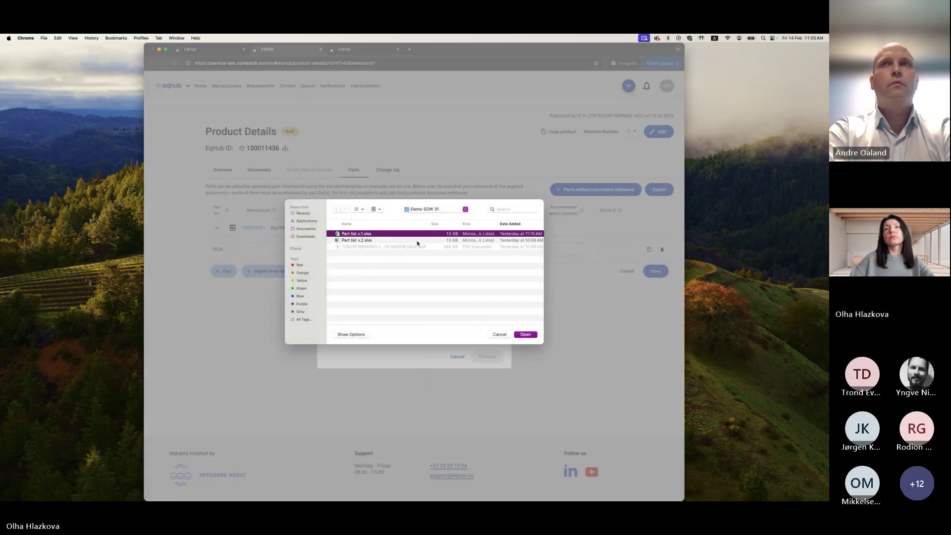
left_click(529, 336)
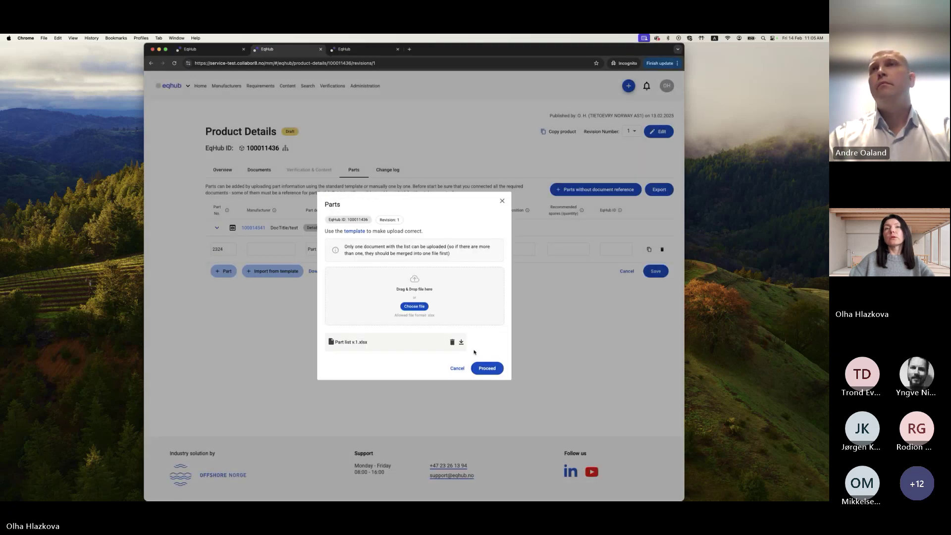
left_click(487, 369)
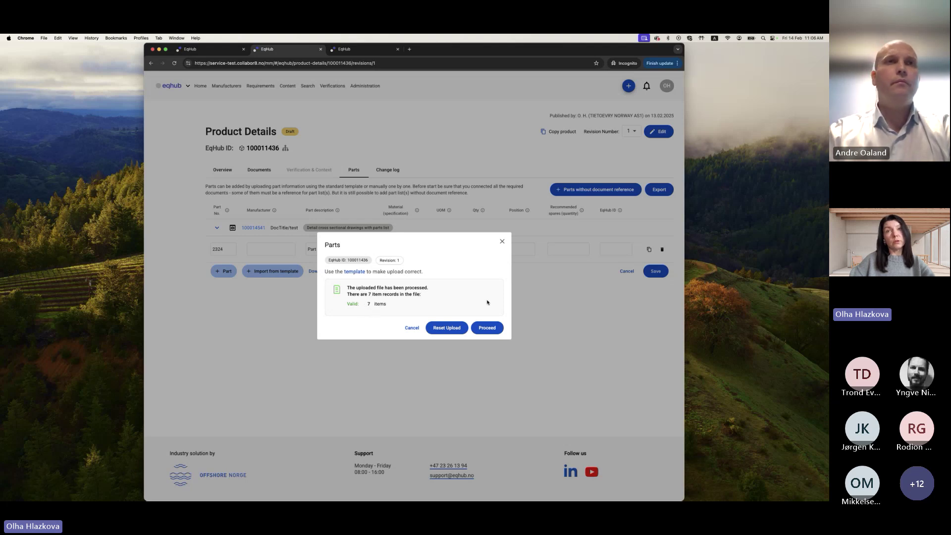
left_click(489, 325)
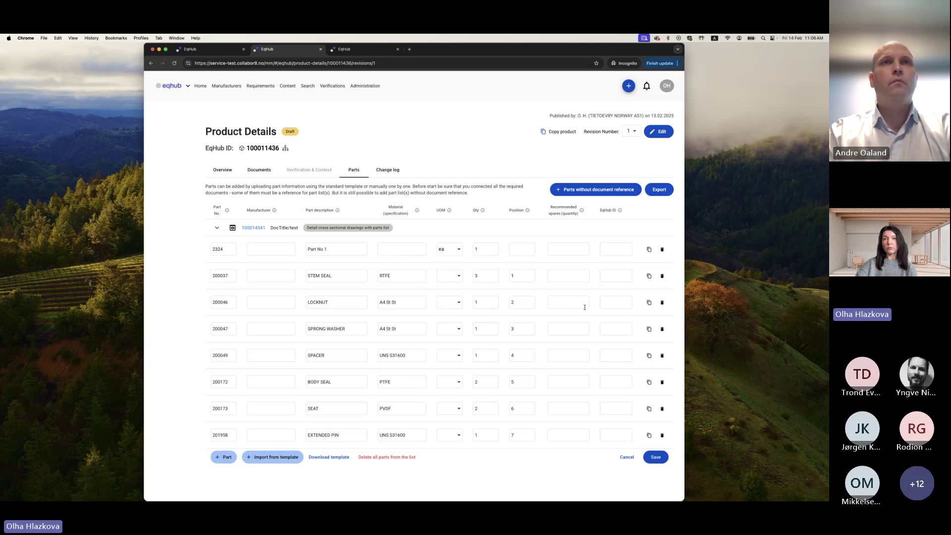
left_click(656, 458)
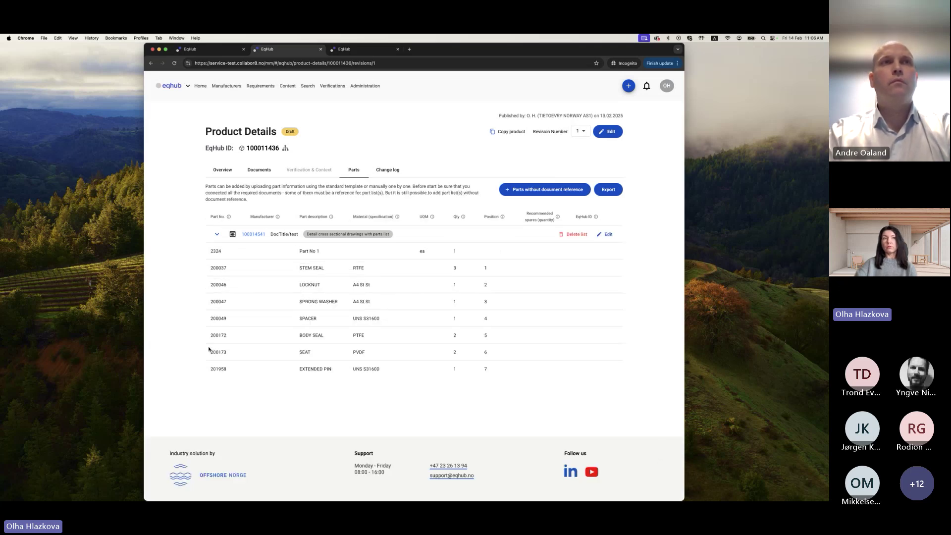
Examine the drawing's parts in the product's connections overview, open that list for editing from there, review its rows and collapse it.
left_click(216, 234)
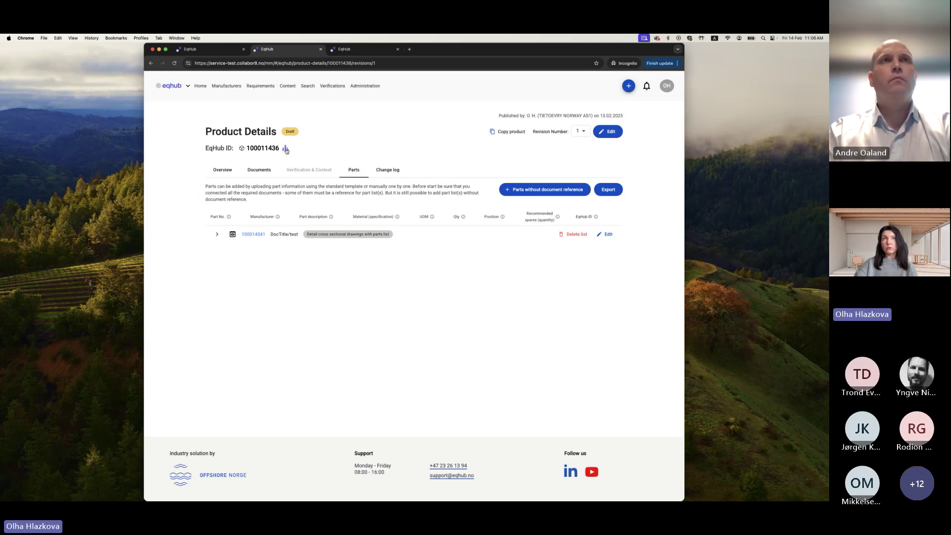
left_click(285, 149)
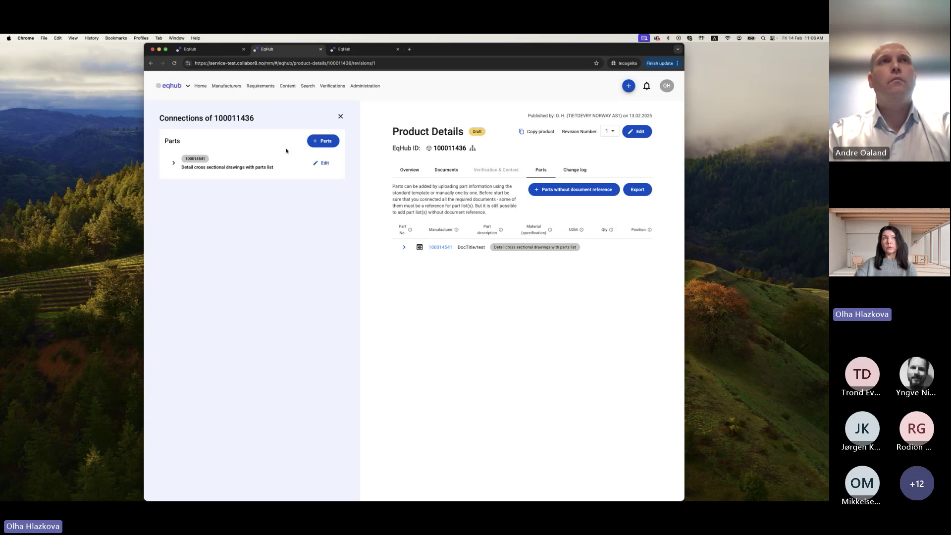
left_click(174, 164)
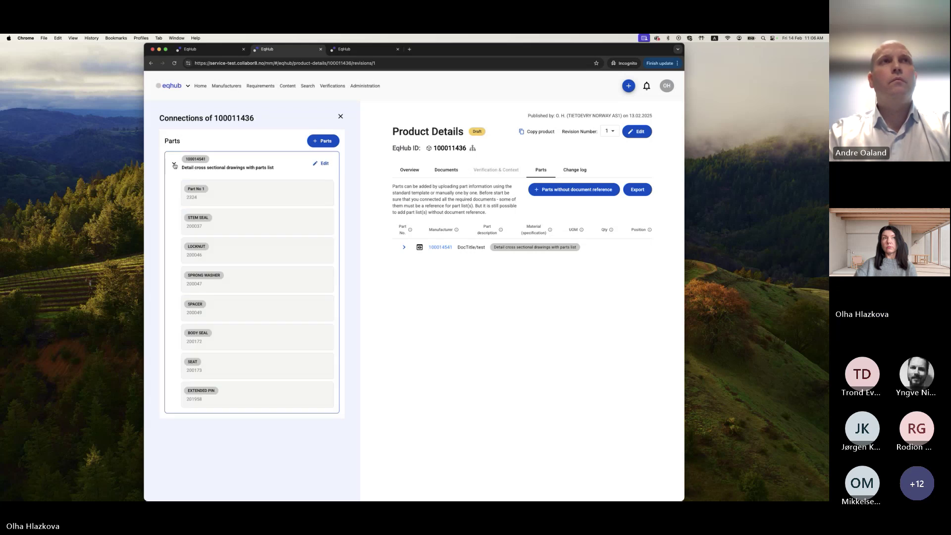
left_click(322, 164)
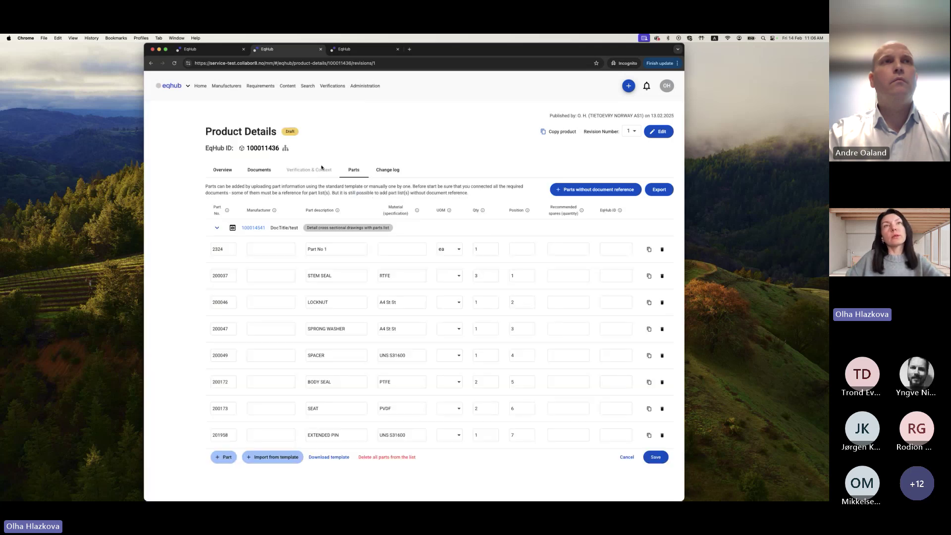
scroll(464, 328, "down", 1)
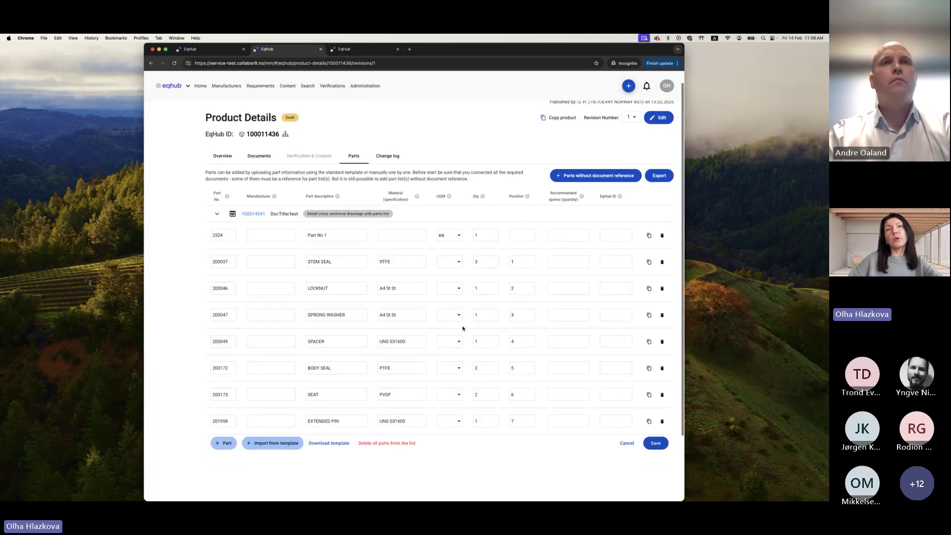
scroll(463, 328, "up", 1)
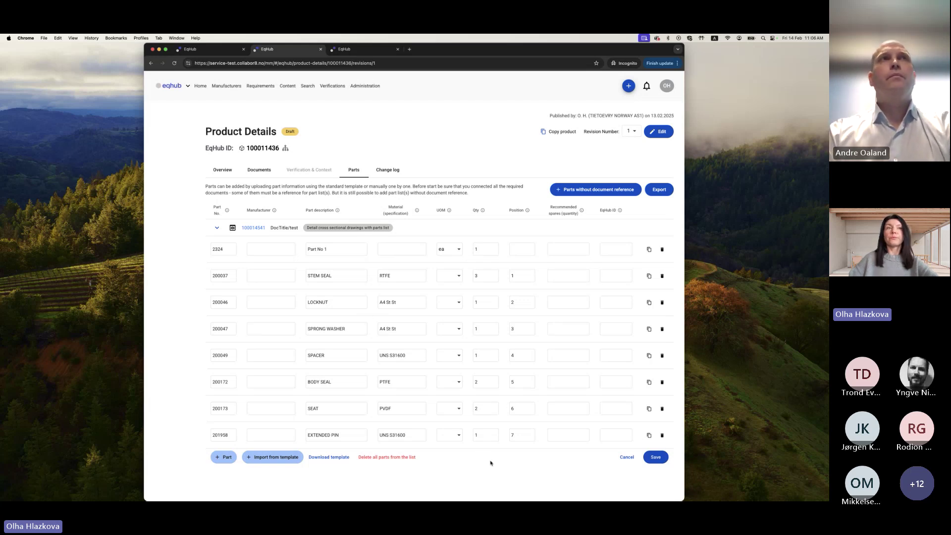
left_click(217, 229)
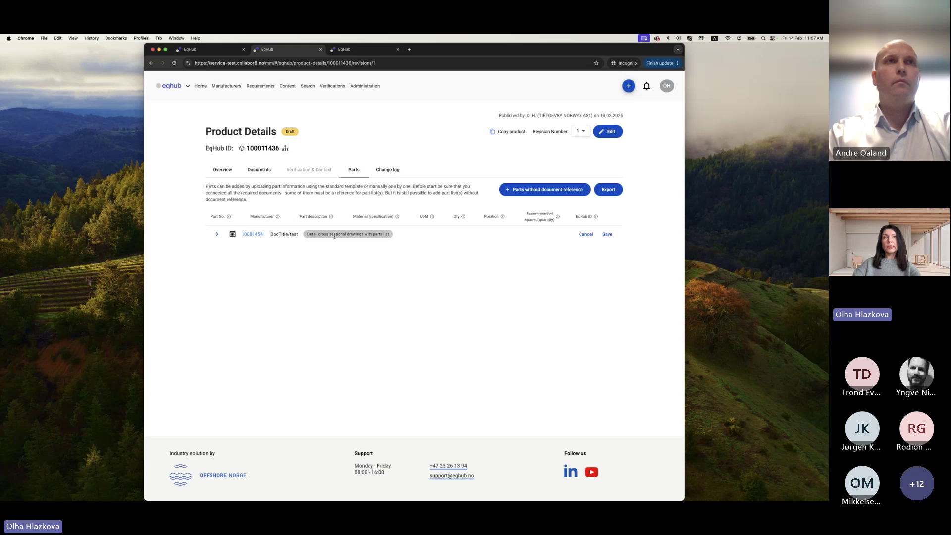
Create a part list without document reference named "SPECIAL TOOLS".
left_click(528, 193)
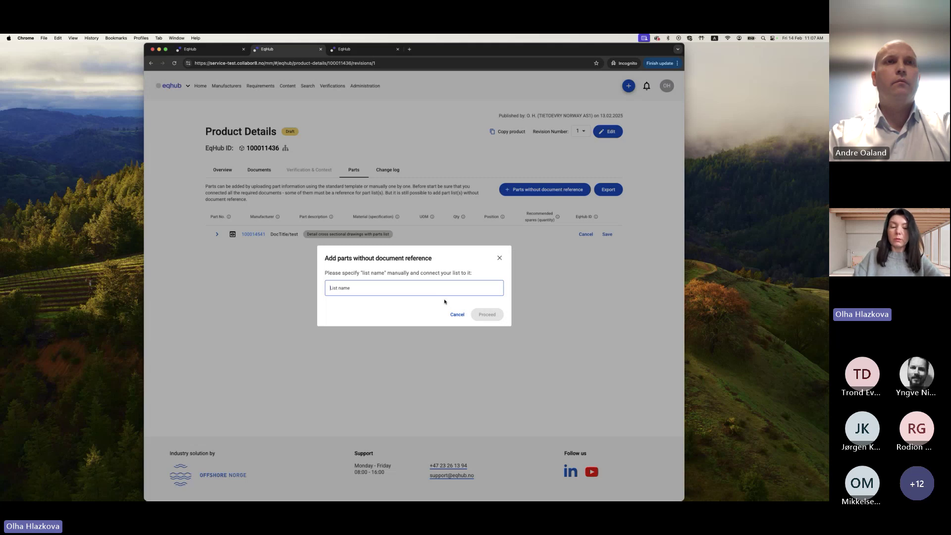
type("SPE")
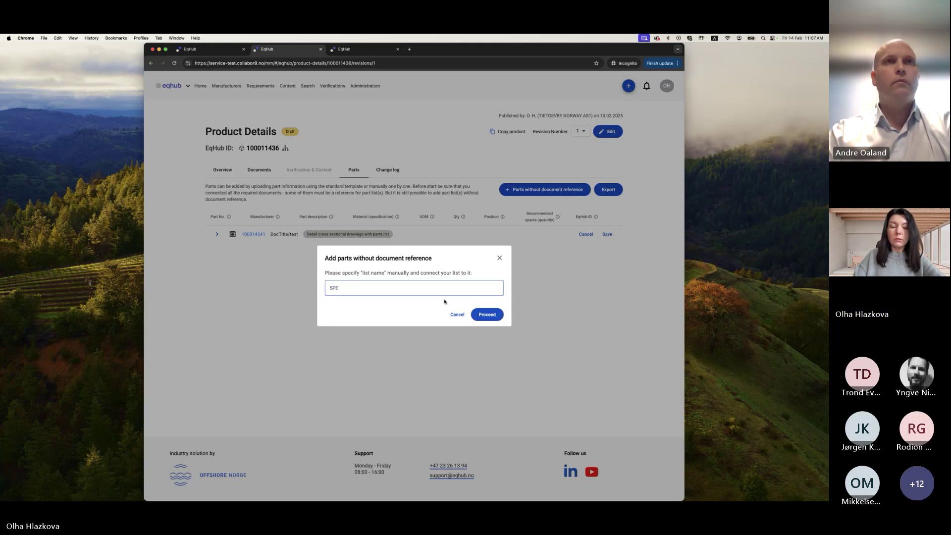
type("CI")
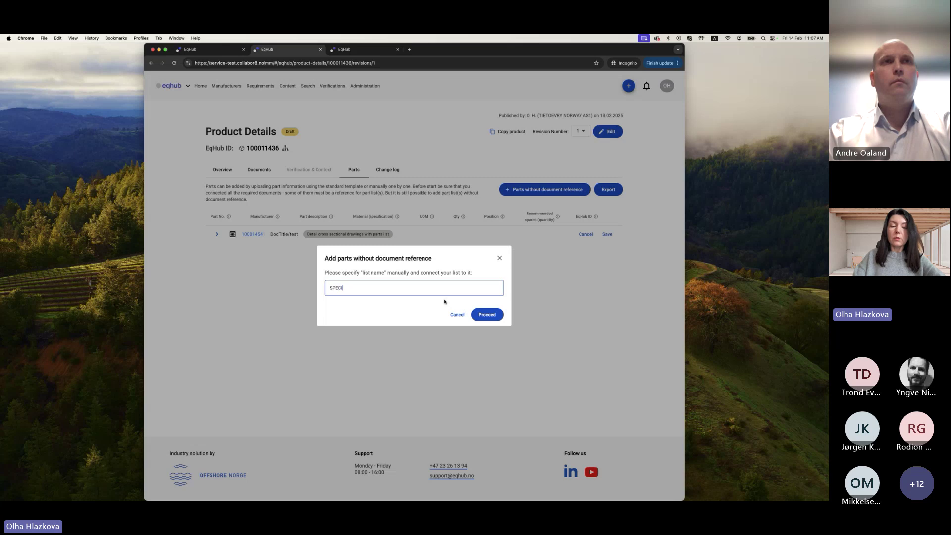
type("AL ")
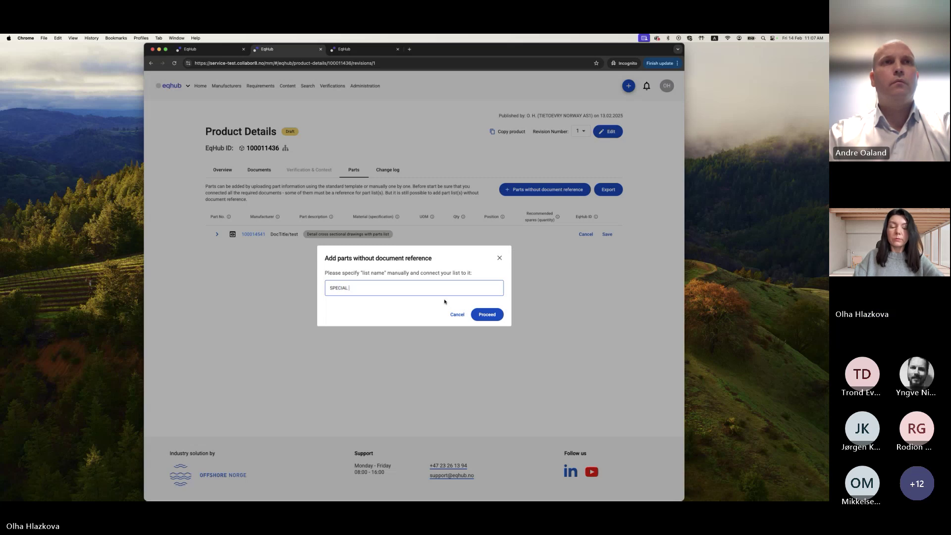
type("TOOLS")
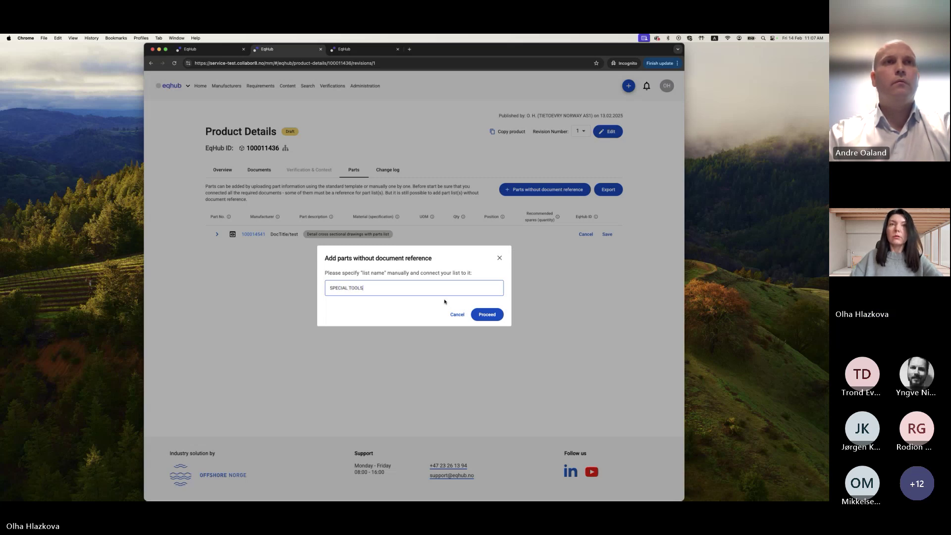
left_click(486, 314)
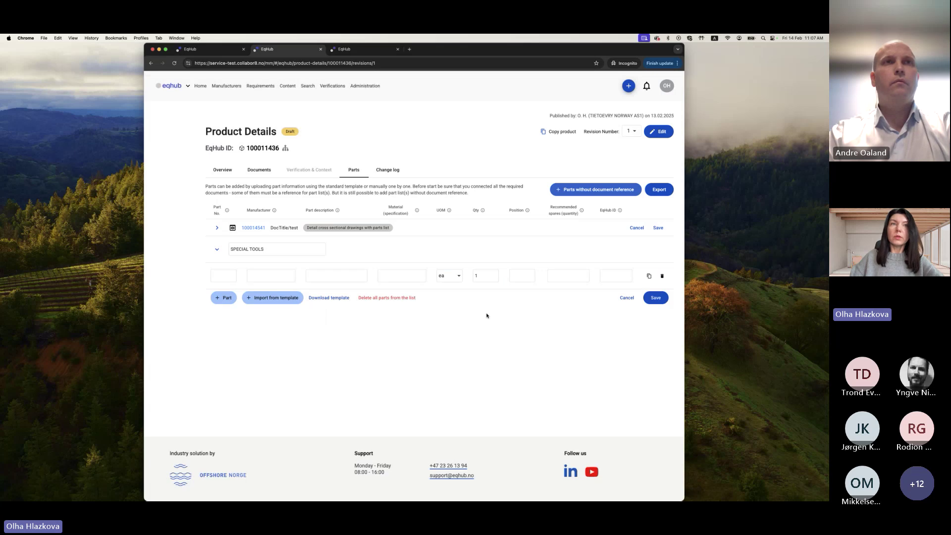
Fill in the first part of the SPECIAL TOOLS list with part number 2324 and description "Tool No1".
left_click(226, 276)
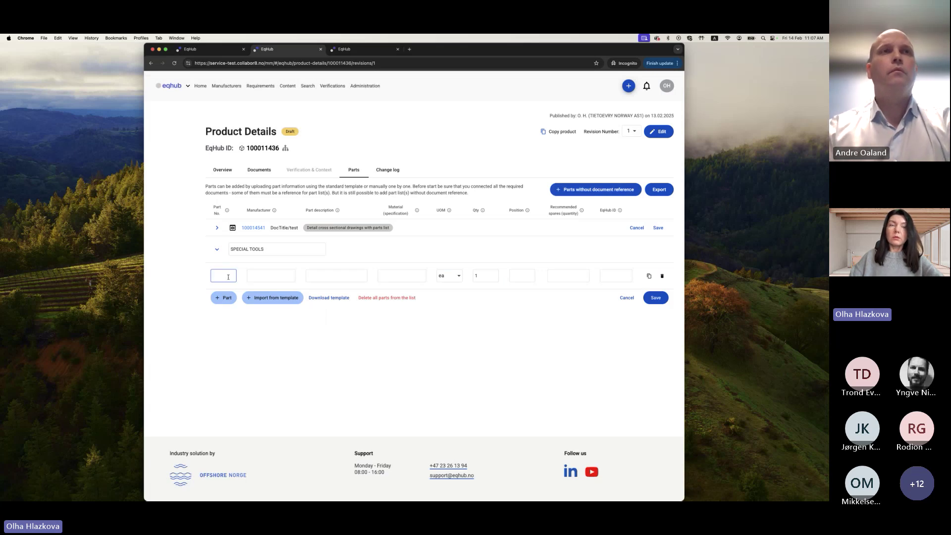
type("we")
key("BackSpace")
key("BackSpace")
type("2324")
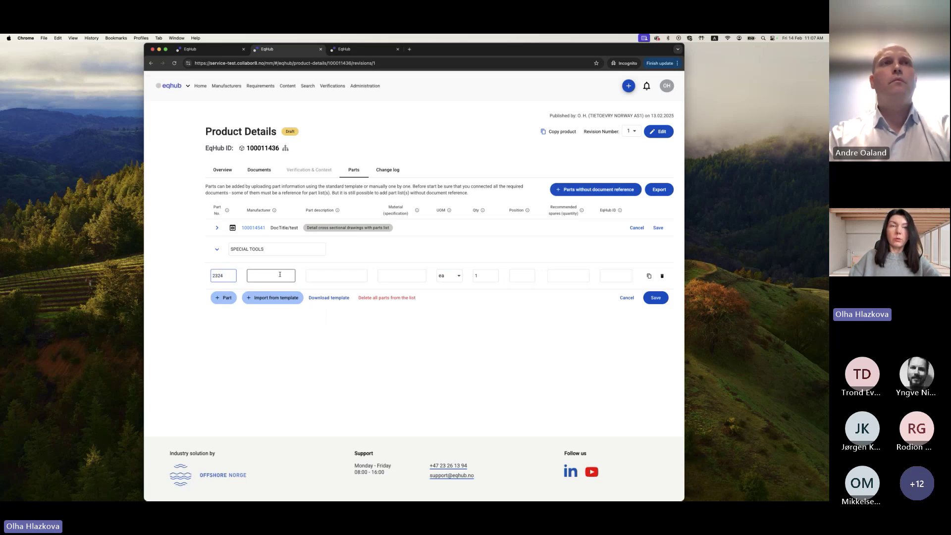
left_click(331, 275)
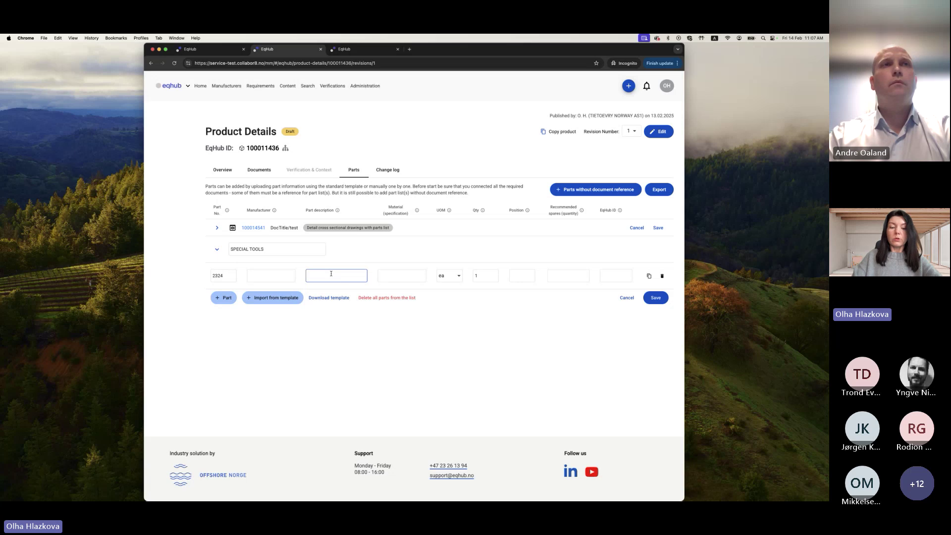
type("Tool")
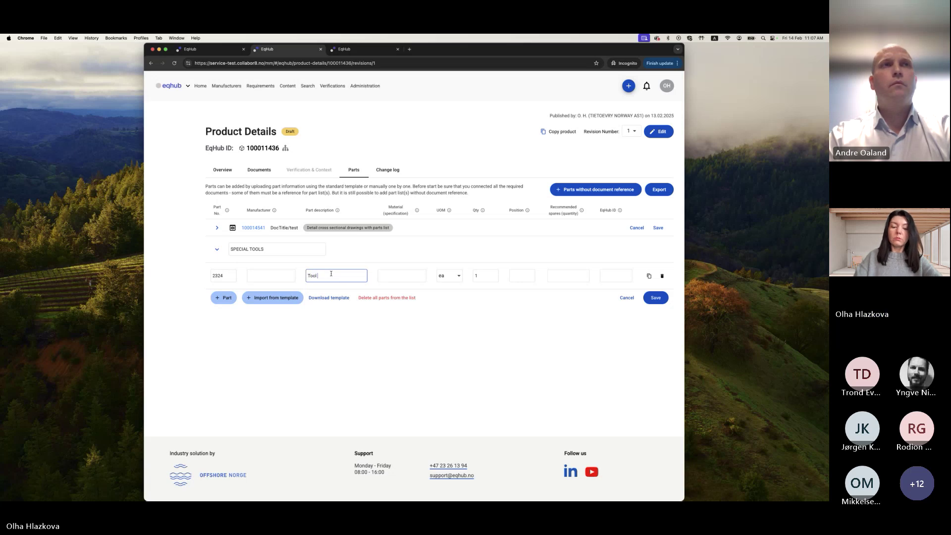
type(" No1")
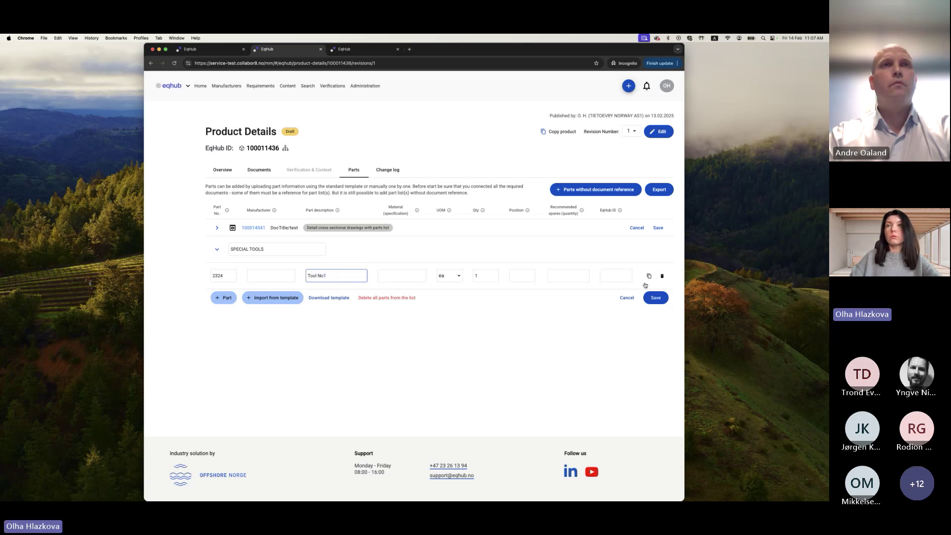
Duplicate the tool part twice, describe the copies as "Tool No2" and "Tool No3", and save the SPECIAL TOOLS list.
left_click(649, 282)
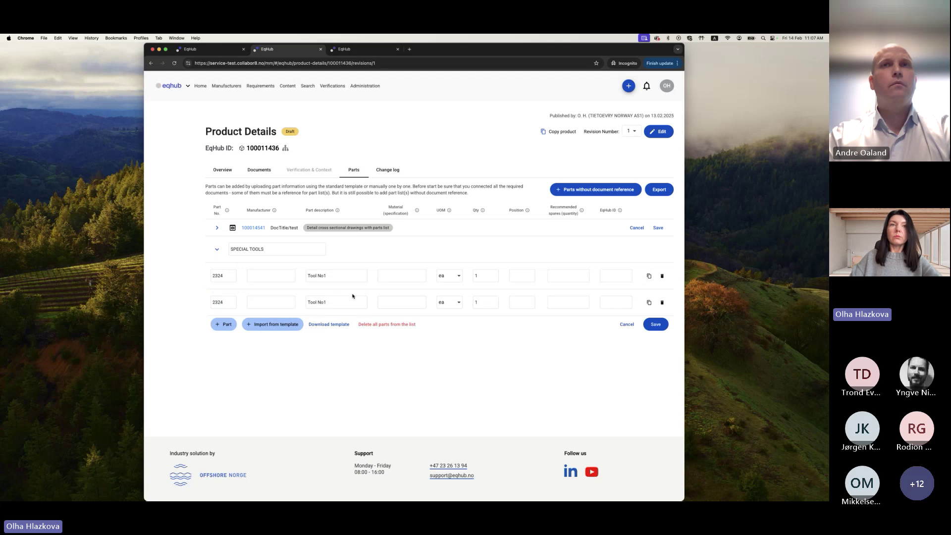
left_click(339, 302)
type("2")
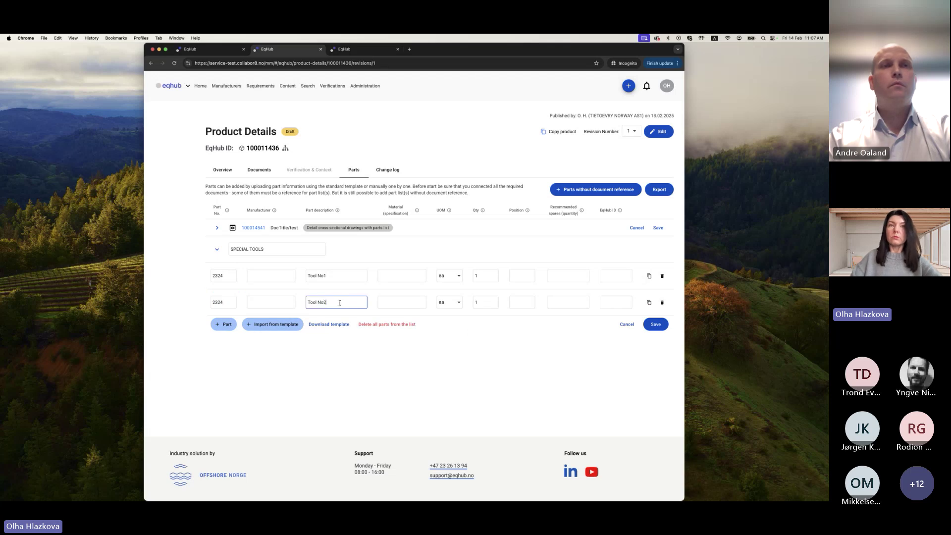
left_click(648, 302)
left_click(340, 329)
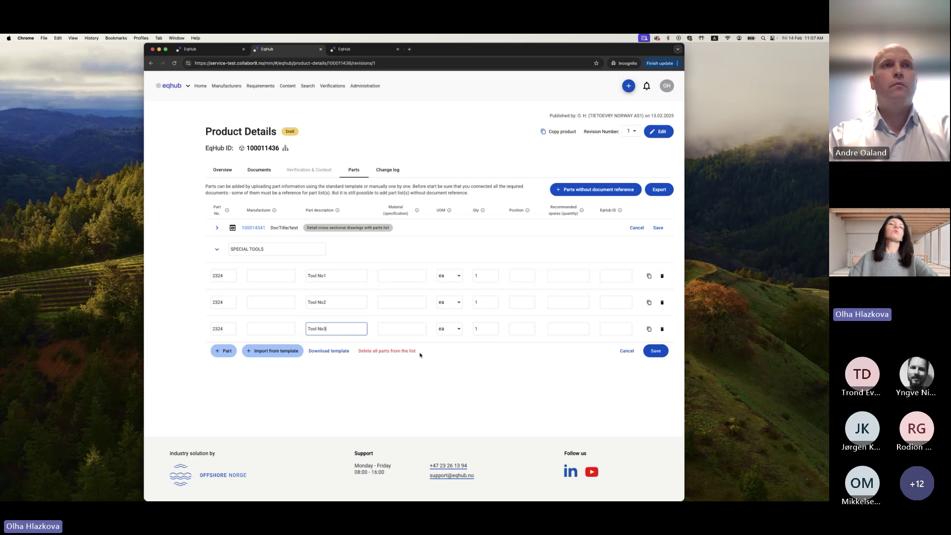
left_click(656, 351)
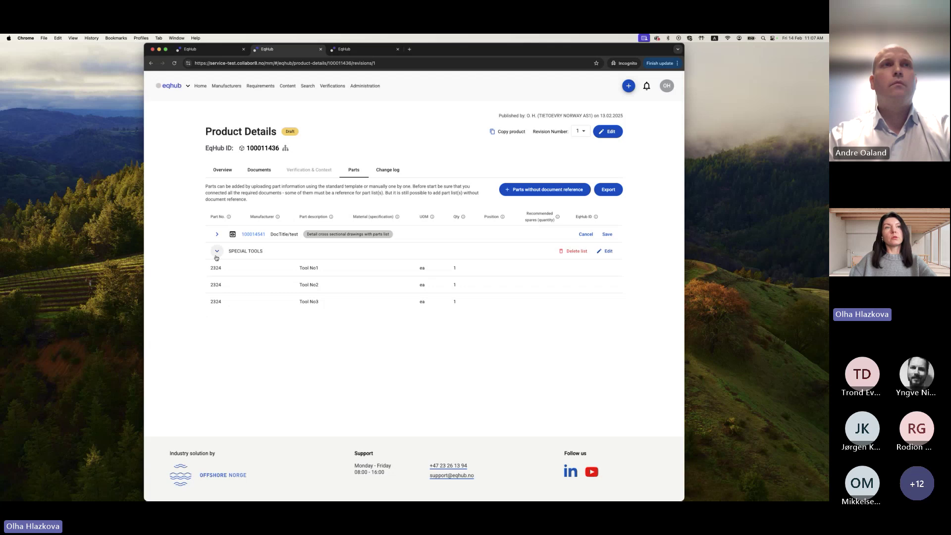
Expand the drawing's part list still open for editing, save it, and look over both saved lists.
left_click(217, 234)
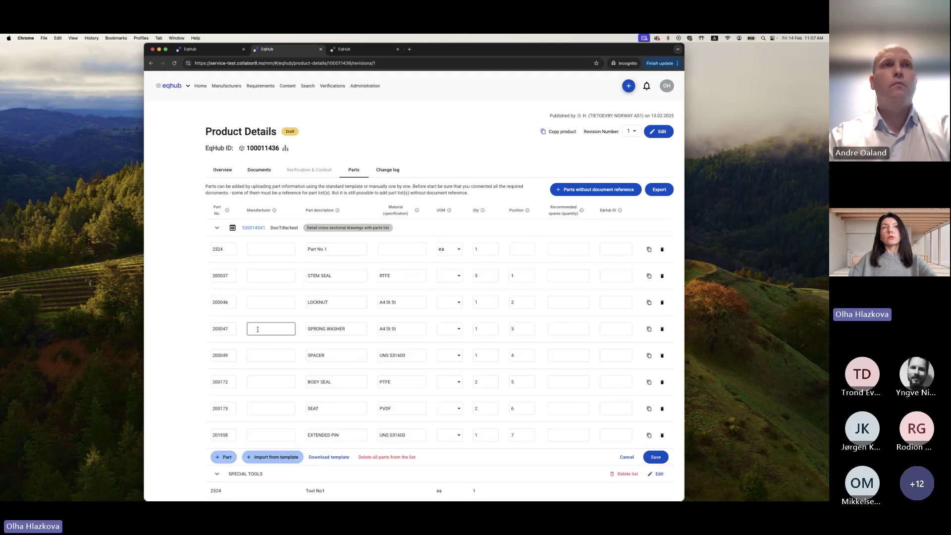
left_click(656, 457)
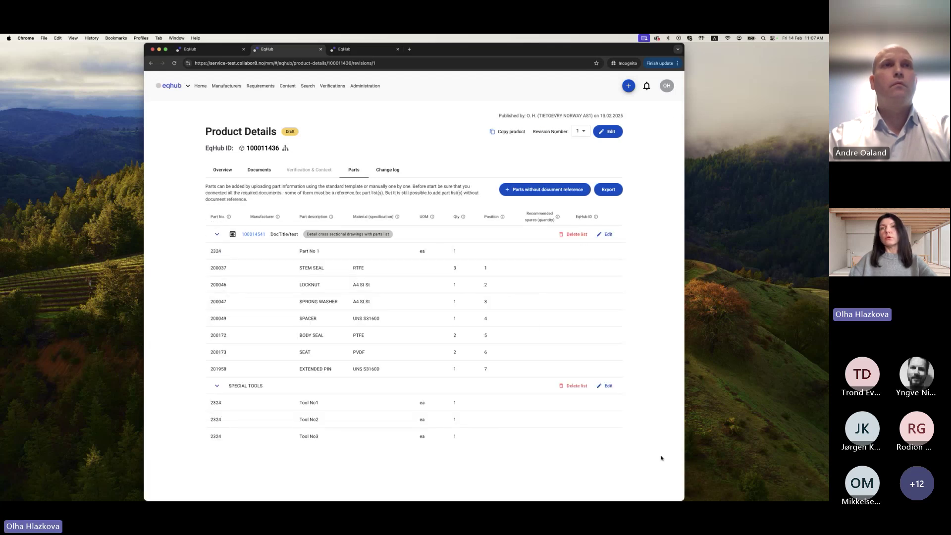
scroll(541, 329, "down", 2)
scroll(542, 329, "up", 2)
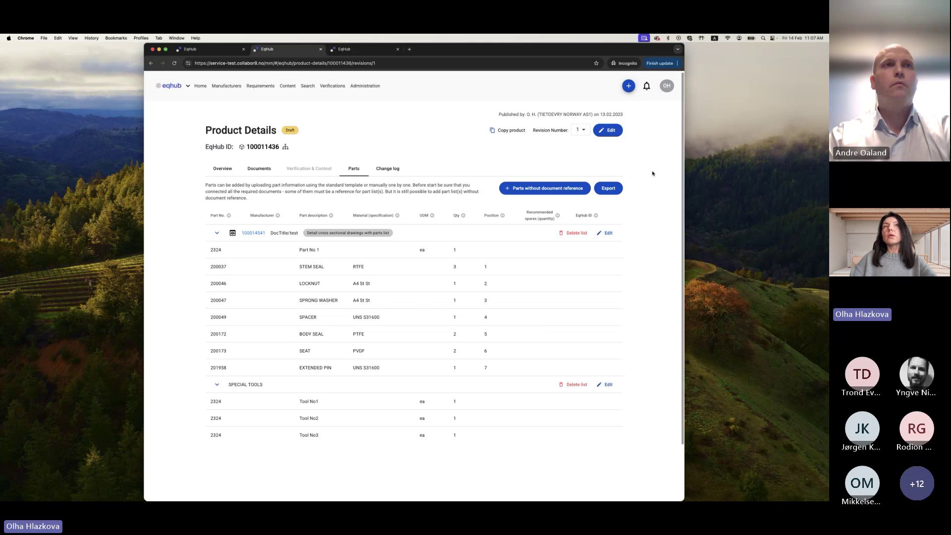
Examine the SPECIAL TOOLS list and the drawing's part list in the product's connections overview.
left_click(285, 147)
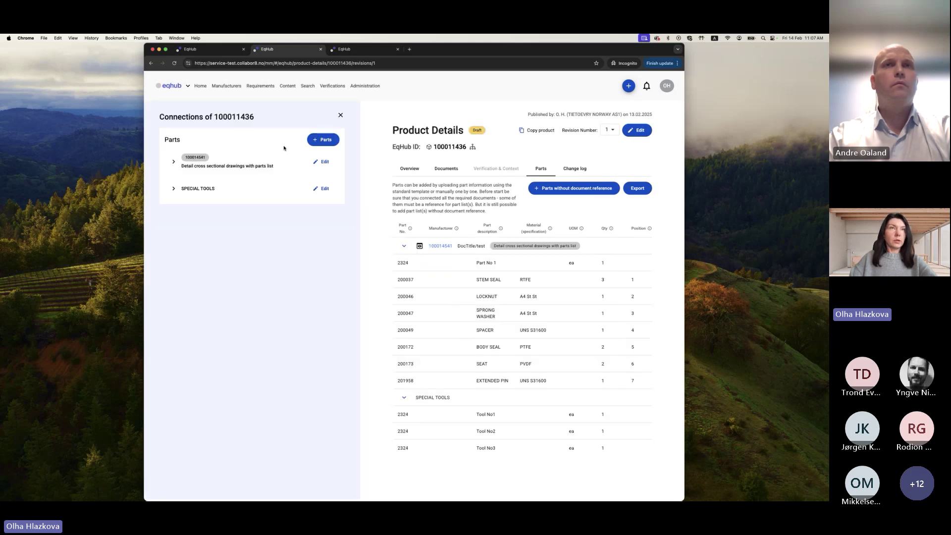
left_click(173, 189)
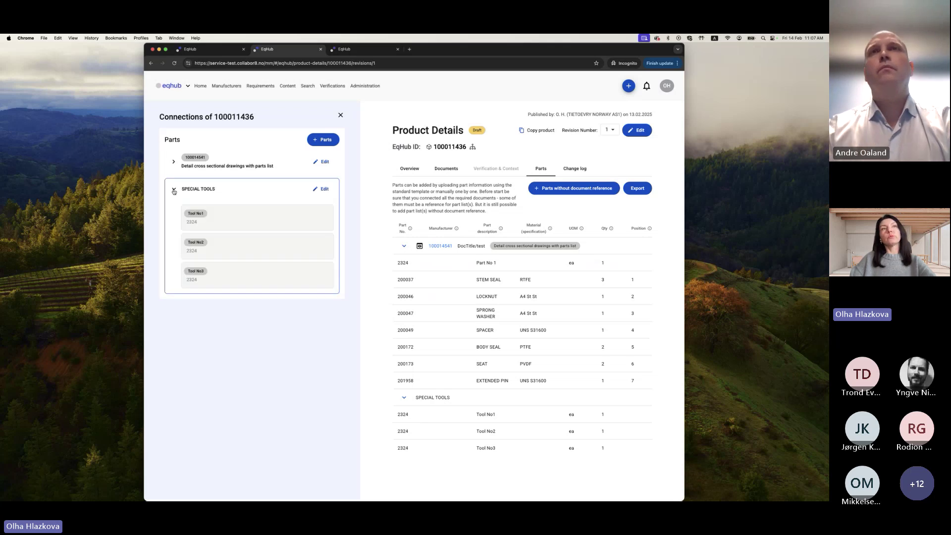
left_click(173, 164)
left_click(174, 163)
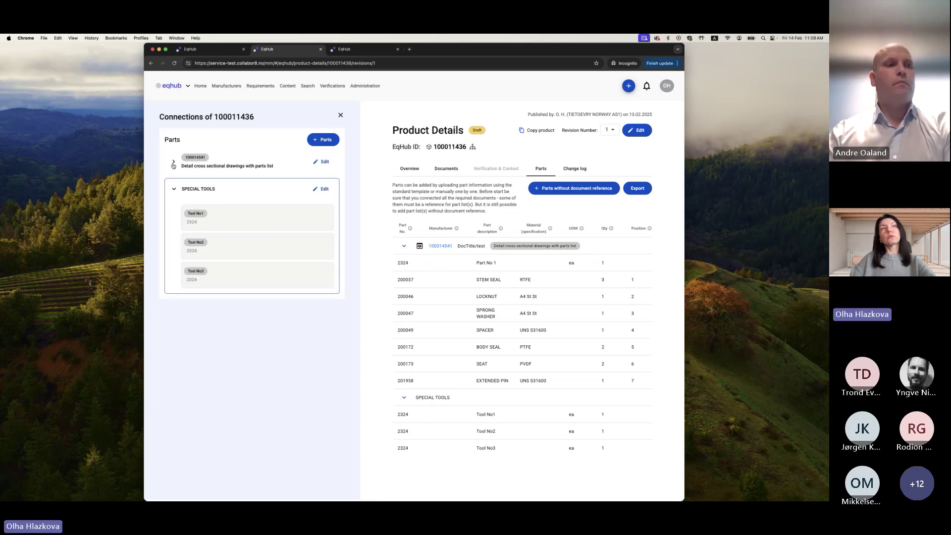
Collapse SPECIAL TOOLS in the connections overview, look over the drawing's part list, and close the overview.
left_click(172, 189)
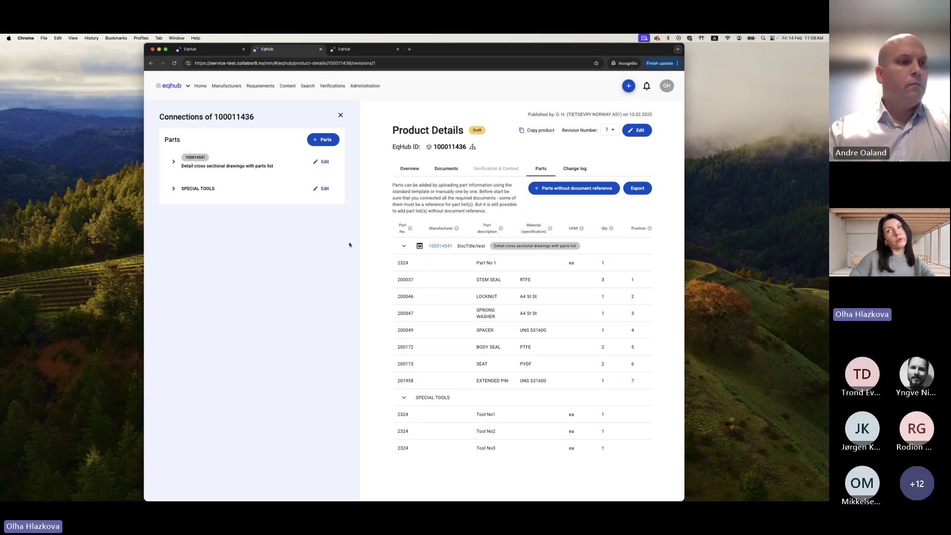
left_click(173, 164)
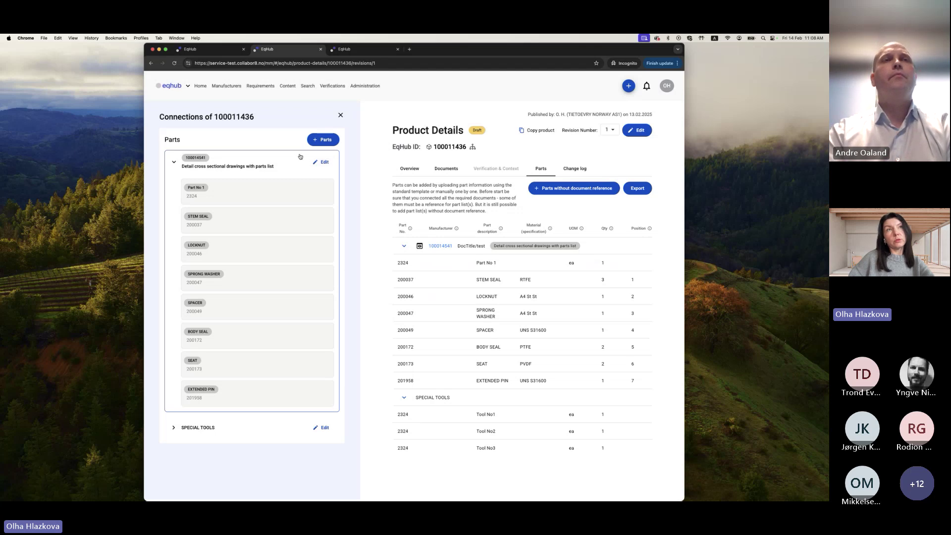
left_click(172, 164)
left_click(340, 115)
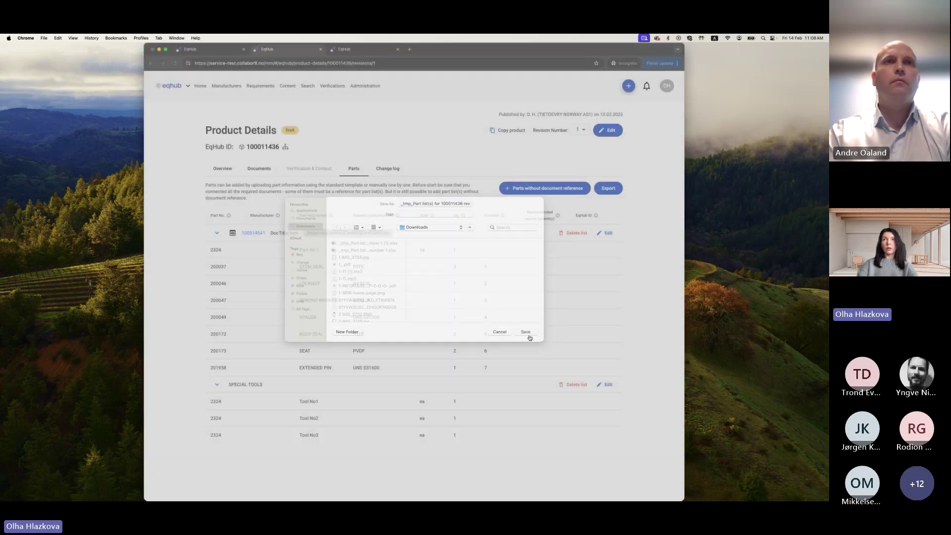
Export the product's part lists to the Downloads folder and bring up the exported workbook in Excel.
left_click(526, 335)
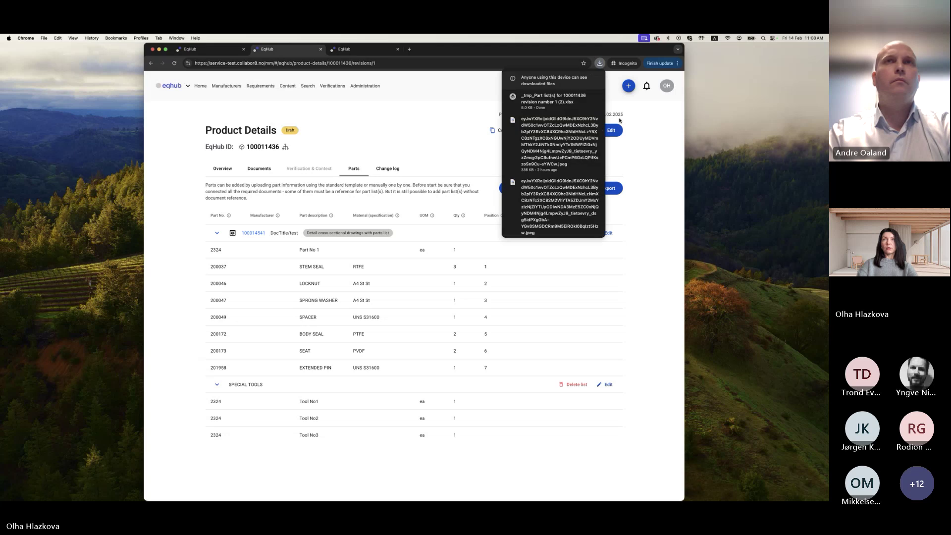
left_click(542, 103)
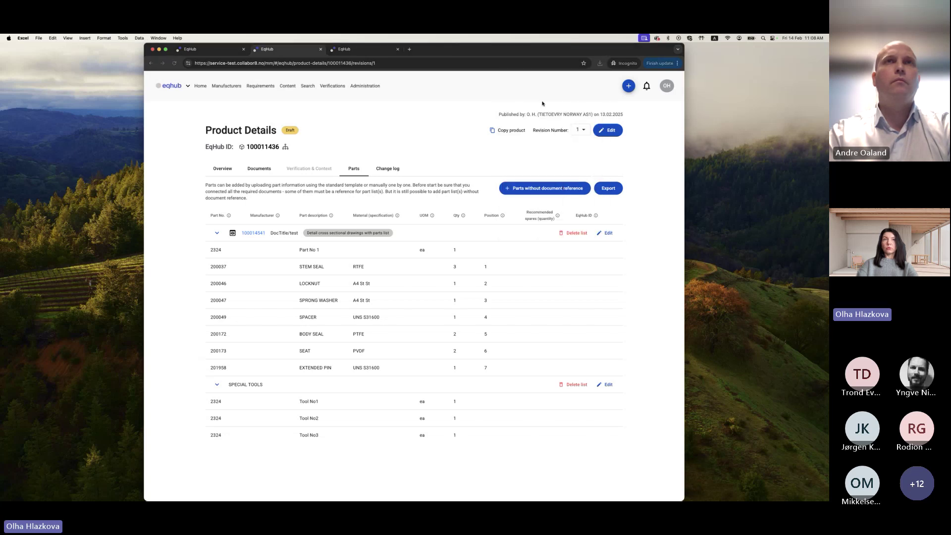
key("ctrl+Up")
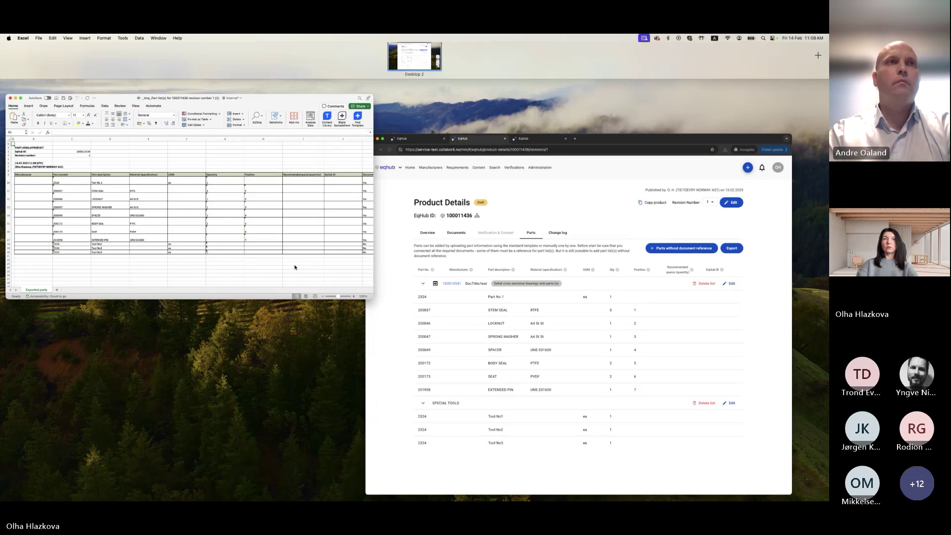
left_click(294, 268)
Examine the document category and list name columns of the exported parts sheet, then close the workbook.
scroll(205, 244, "right", 5)
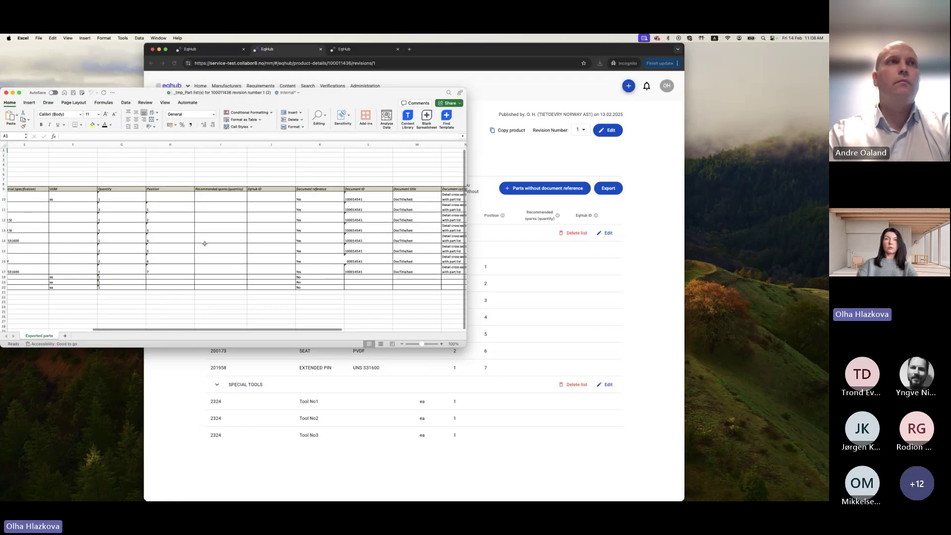
scroll(205, 244, "right", 5)
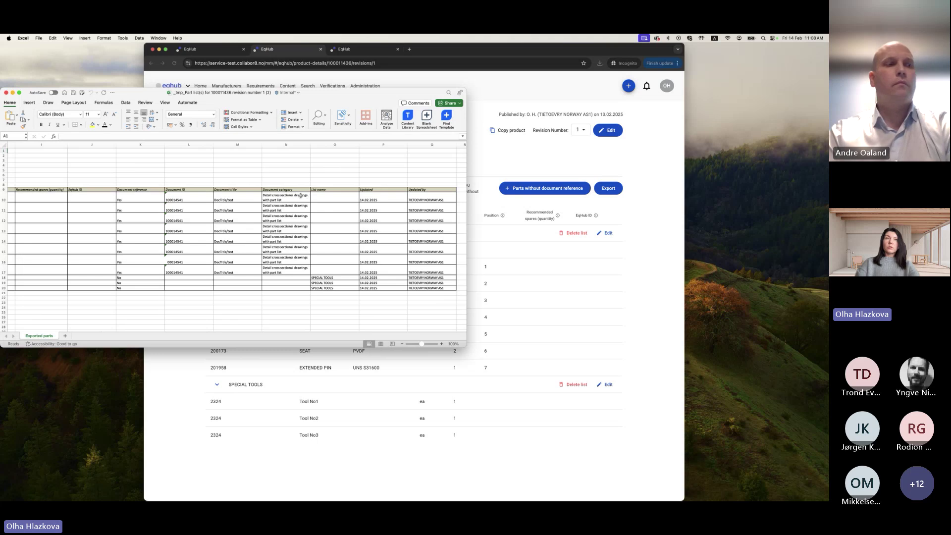
left_click_drag(301, 196, 275, 272)
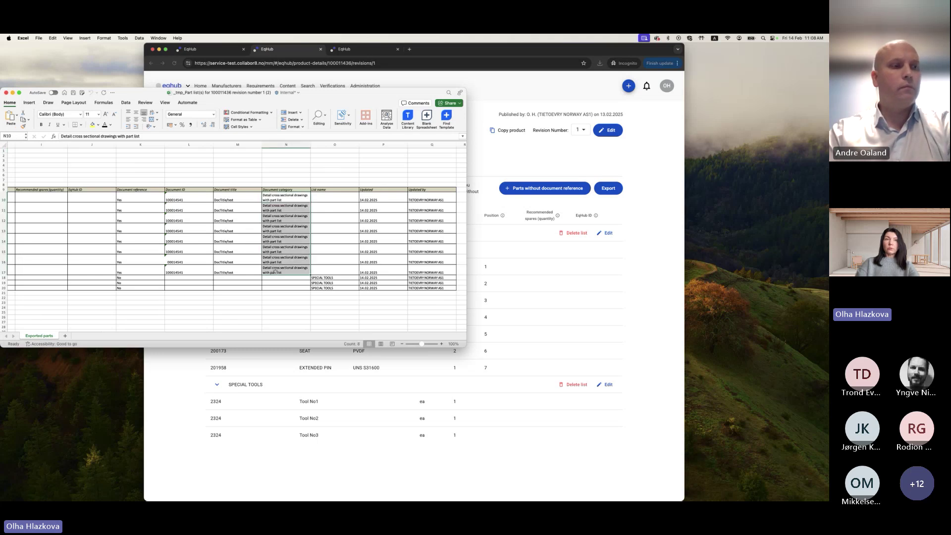
left_click_drag(334, 278, 333, 288)
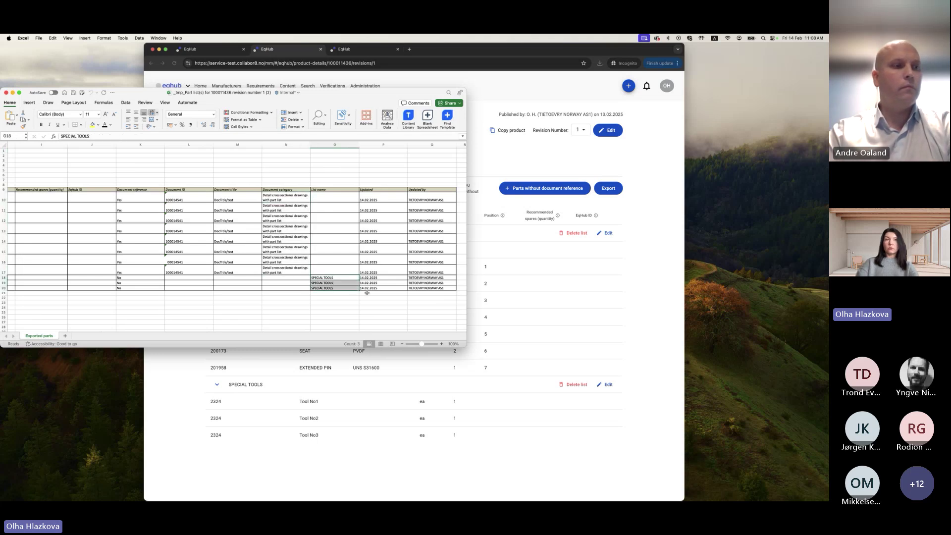
scroll(289, 278, "left", 10)
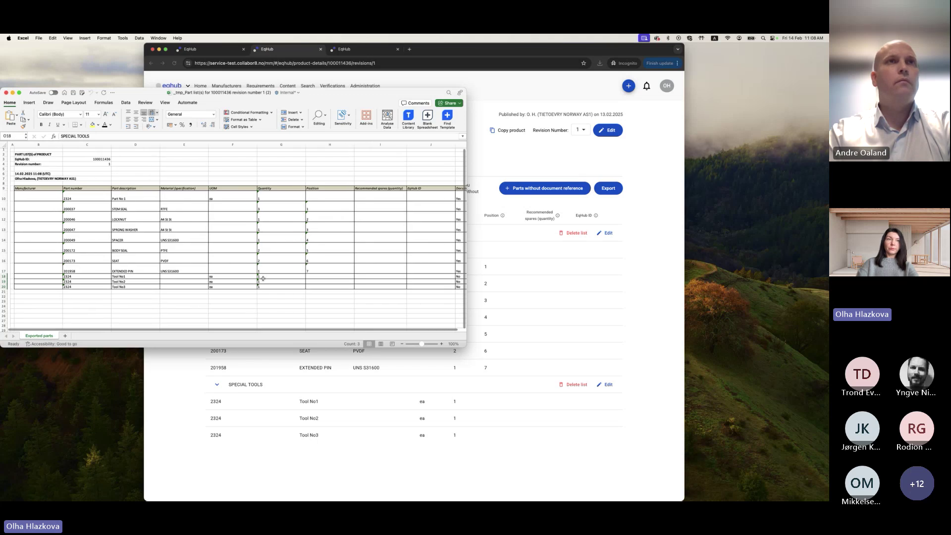
left_click(10, 93)
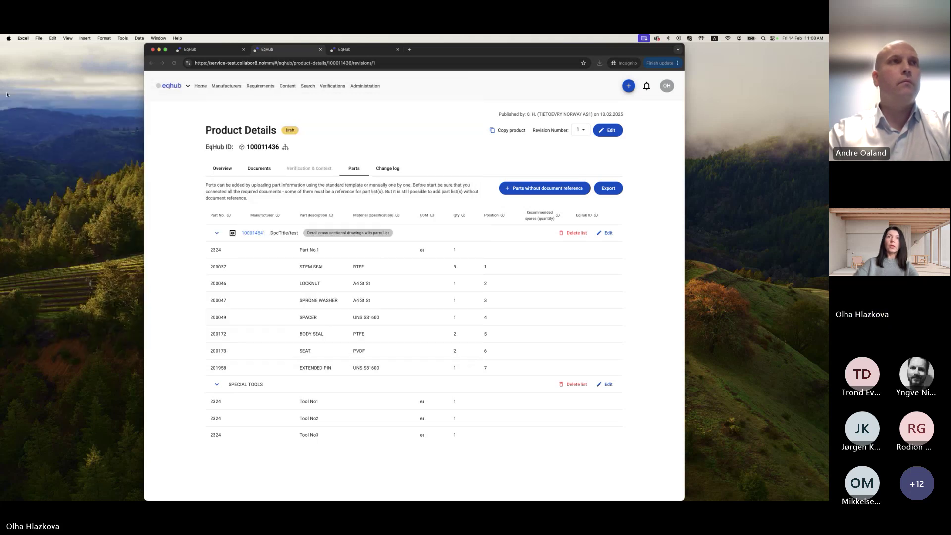
Import the parts from "Part list v.2.xlsx" into the drawing's part list in EqHub, including the invalid record.
left_click(608, 234)
left_click(609, 234)
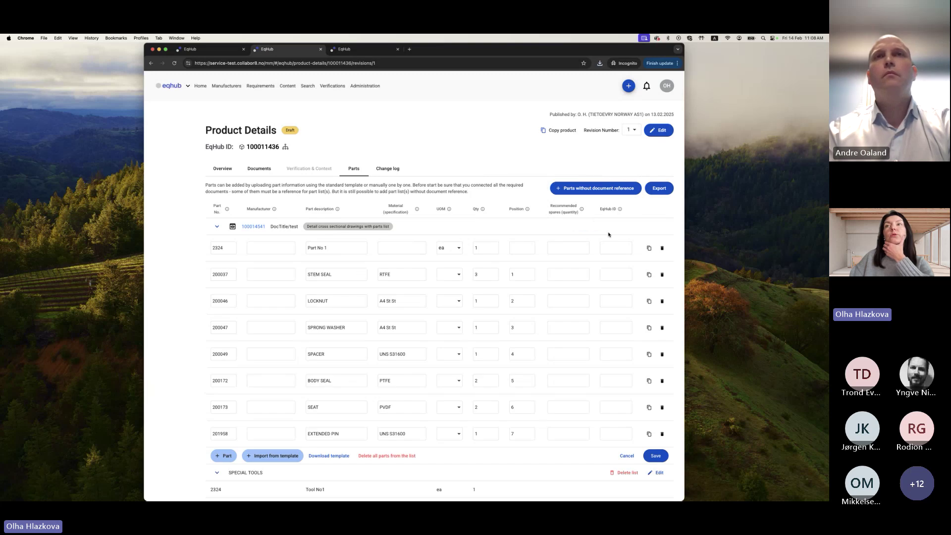
scroll(347, 317, "down", 3)
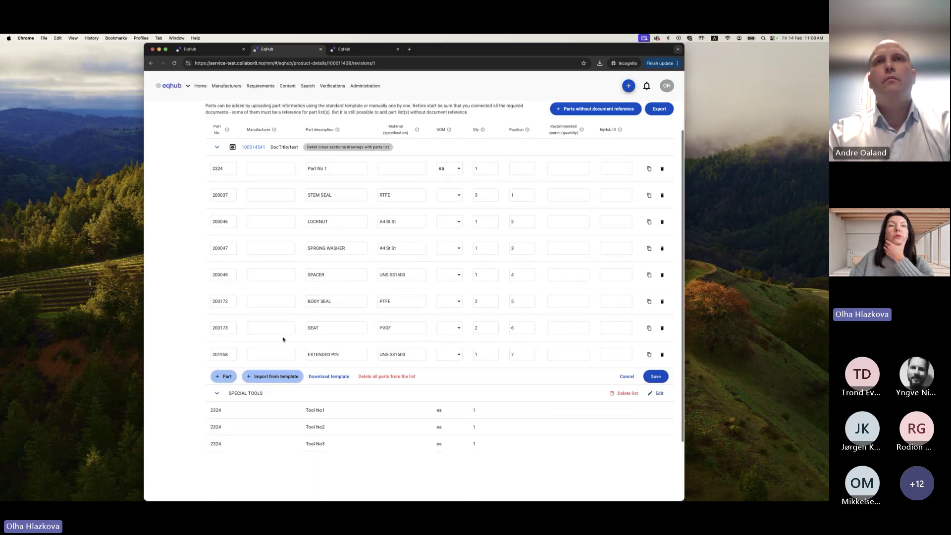
left_click(263, 375)
left_click(414, 318)
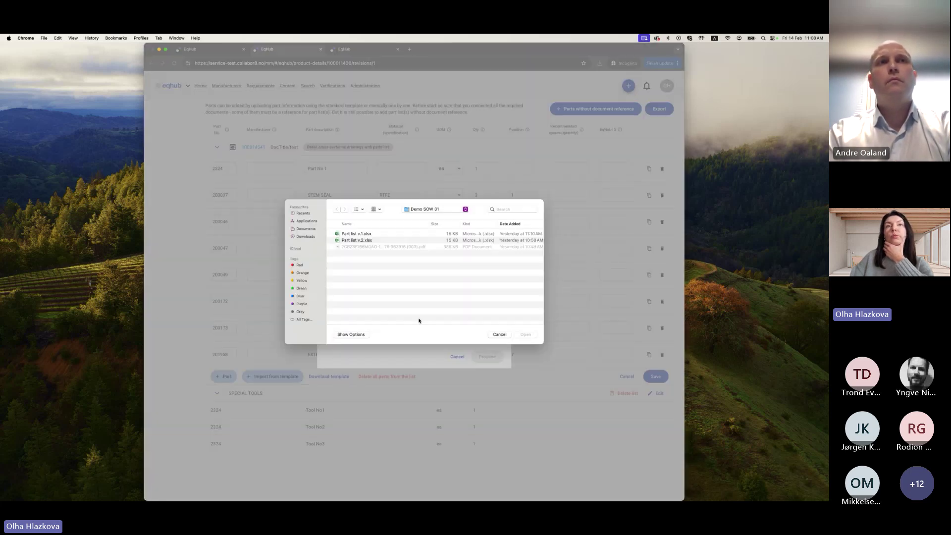
left_click(359, 240)
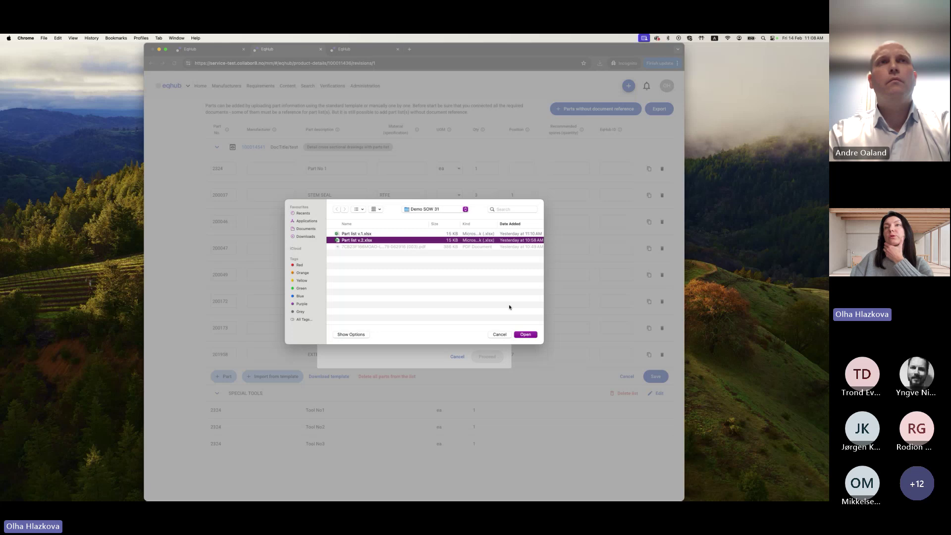
left_click(526, 335)
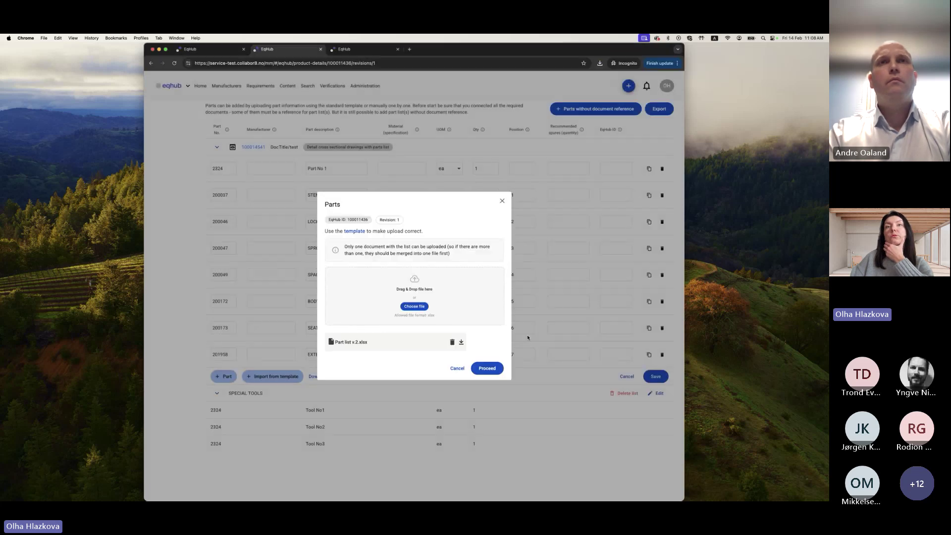
left_click(487, 368)
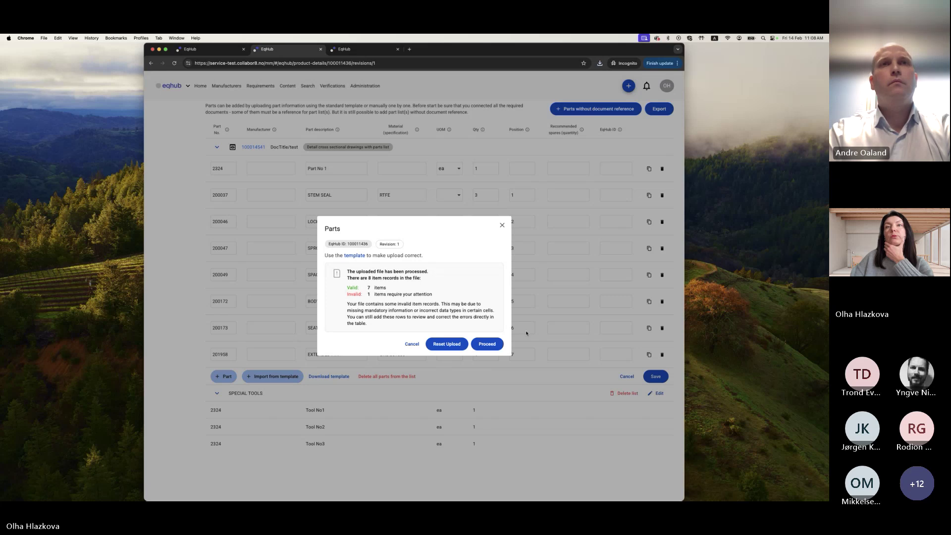
left_click(487, 344)
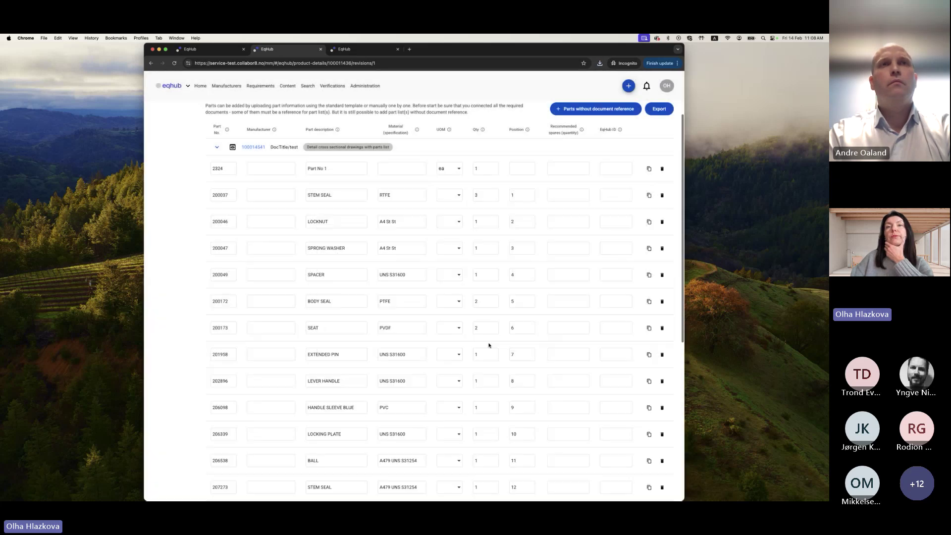
Remove the incomplete part at position 15 from the drawing's part list and save the list.
scroll(385, 345, "down", 5)
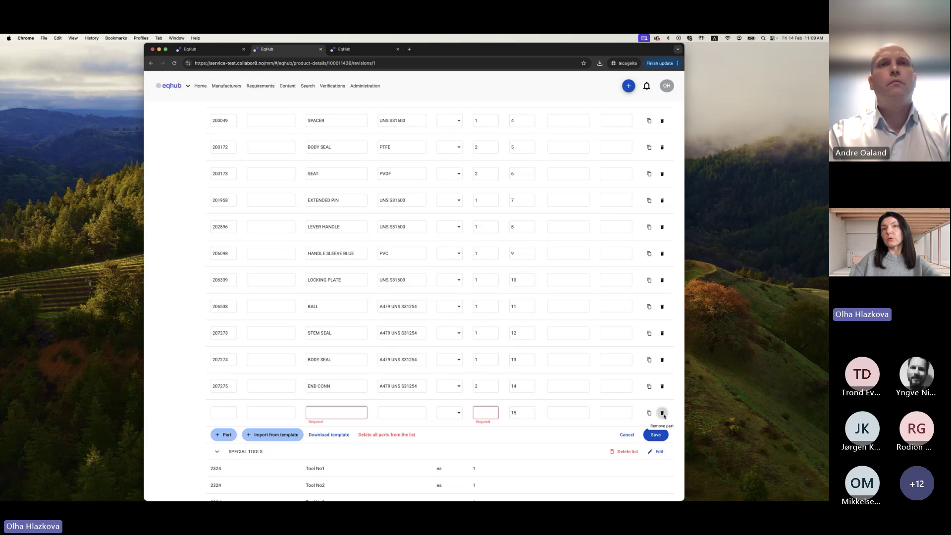
left_click(662, 413)
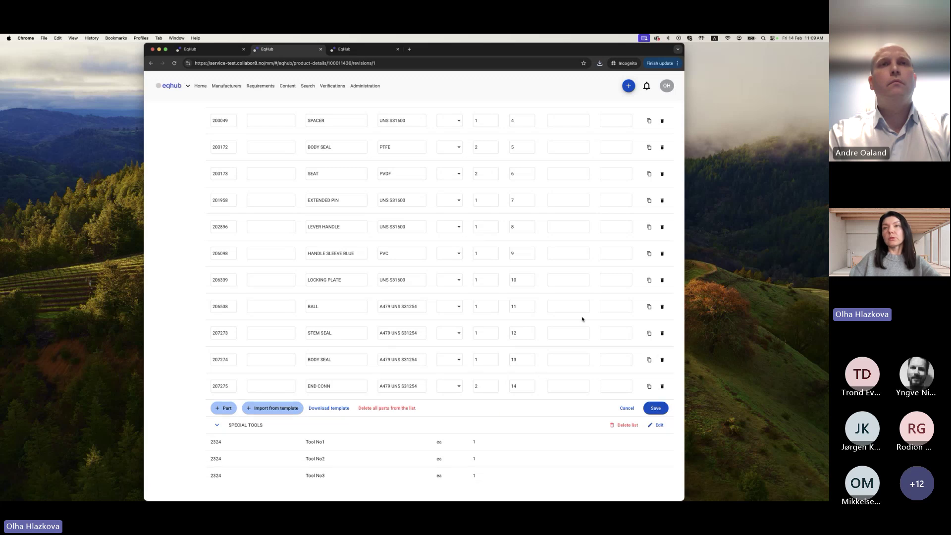
left_click(655, 408)
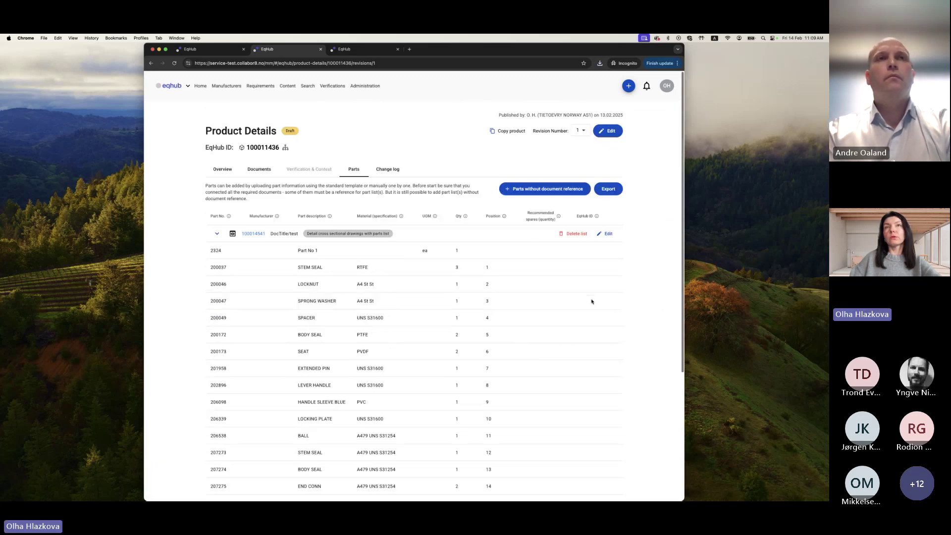
Delete all parts between LOCKNUT and END CONN from the drawing's part list, save it, and collapse both lists.
scroll(592, 299, "down", 2)
left_click(606, 183)
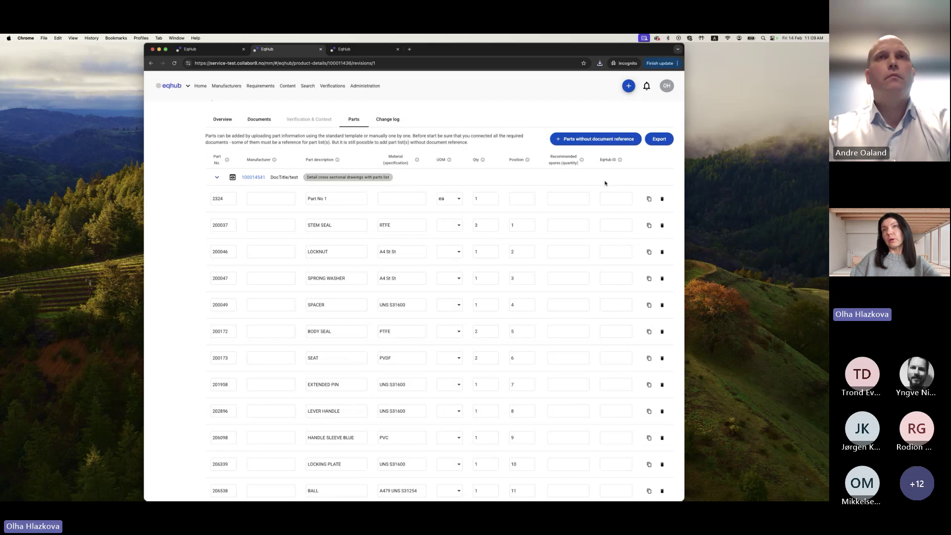
left_click(663, 278)
left_click(663, 279)
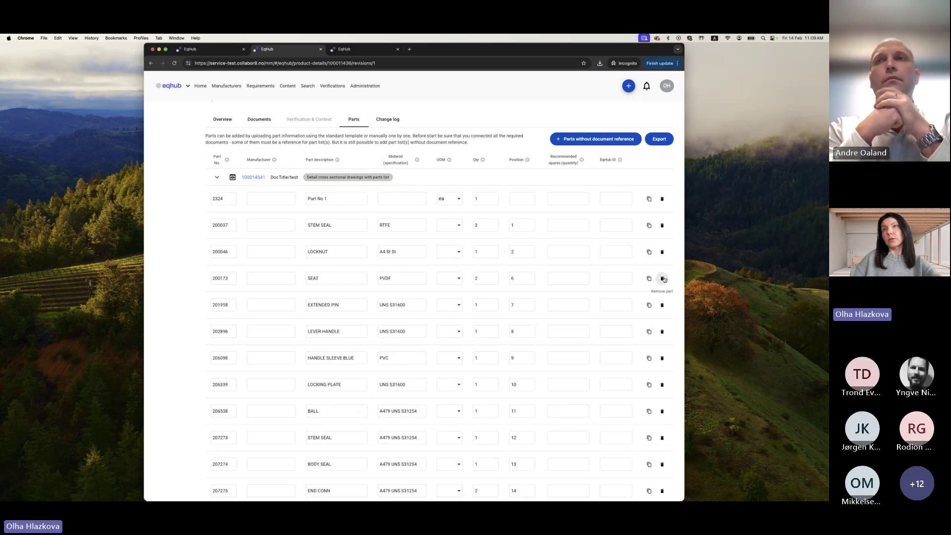
left_click(663, 278)
left_click(663, 278)
left_click(663, 279)
left_click(663, 279)
left_click(663, 278)
left_click(663, 279)
left_click(663, 279)
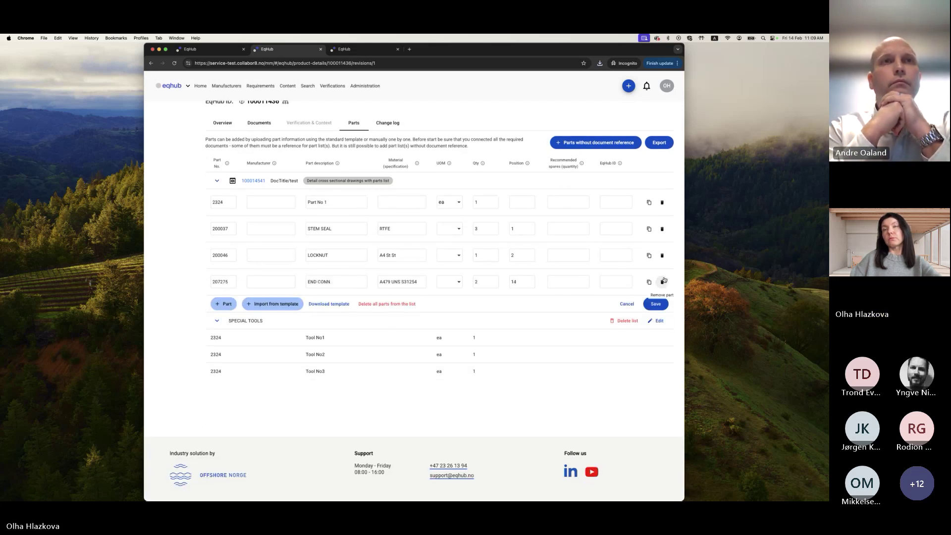
left_click(656, 301)
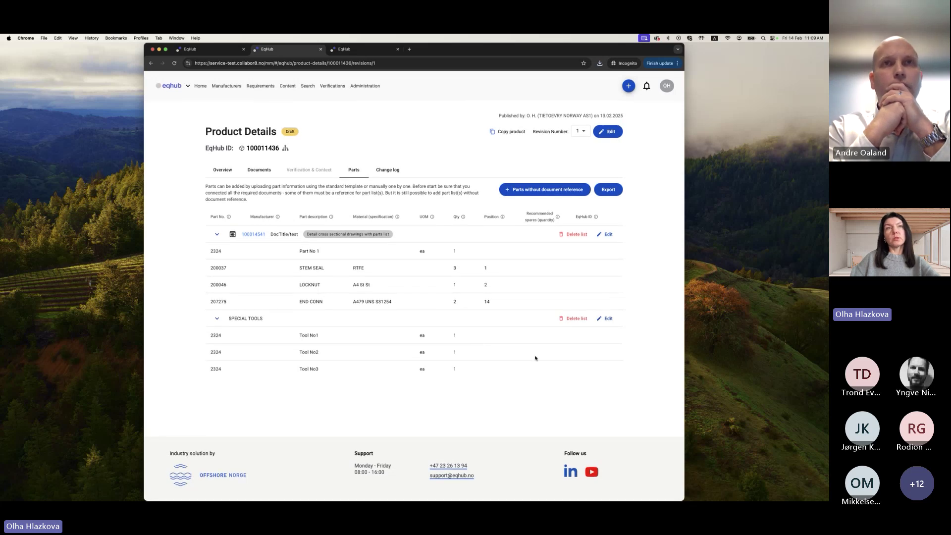
left_click(217, 234)
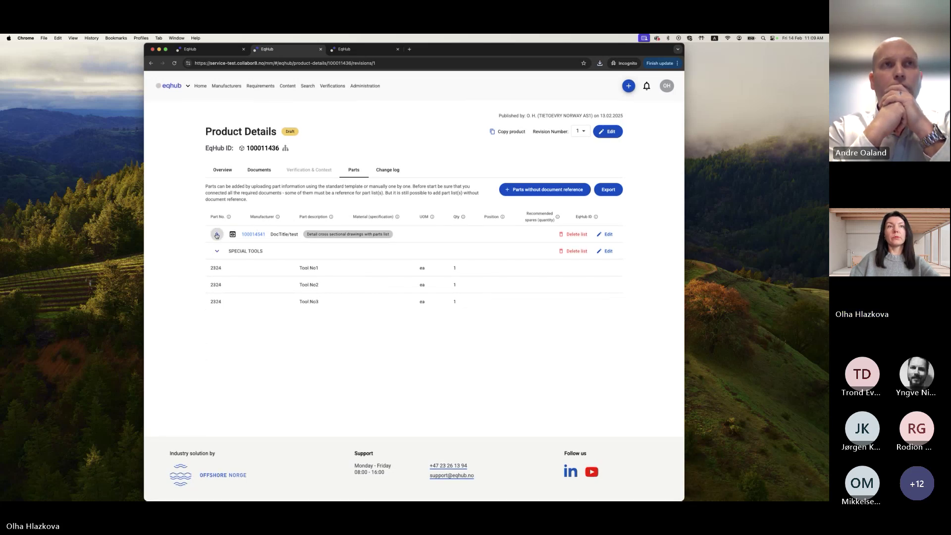
left_click(216, 252)
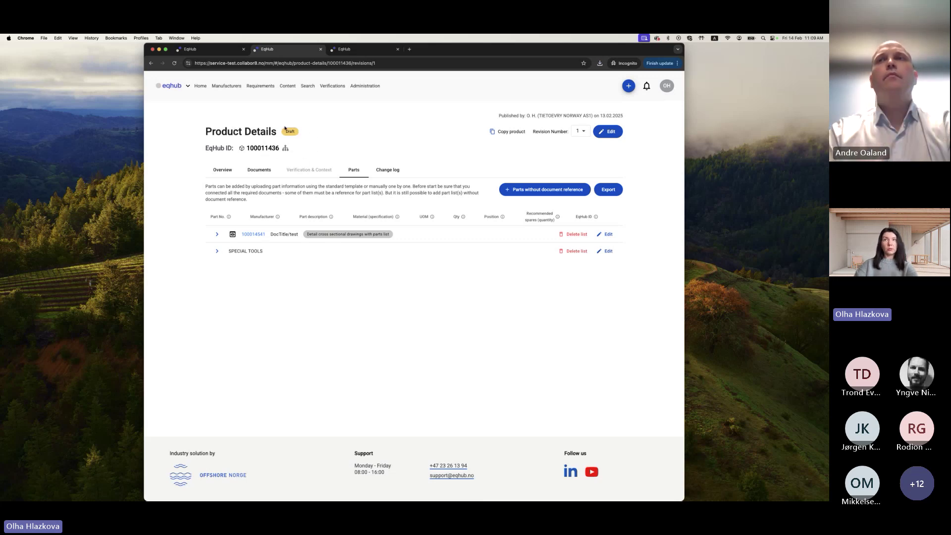
Open the product draft for editing at the Documents stage and show the details of "Detail cross sectional drawings with parts list".
left_click(612, 132)
left_click(448, 160)
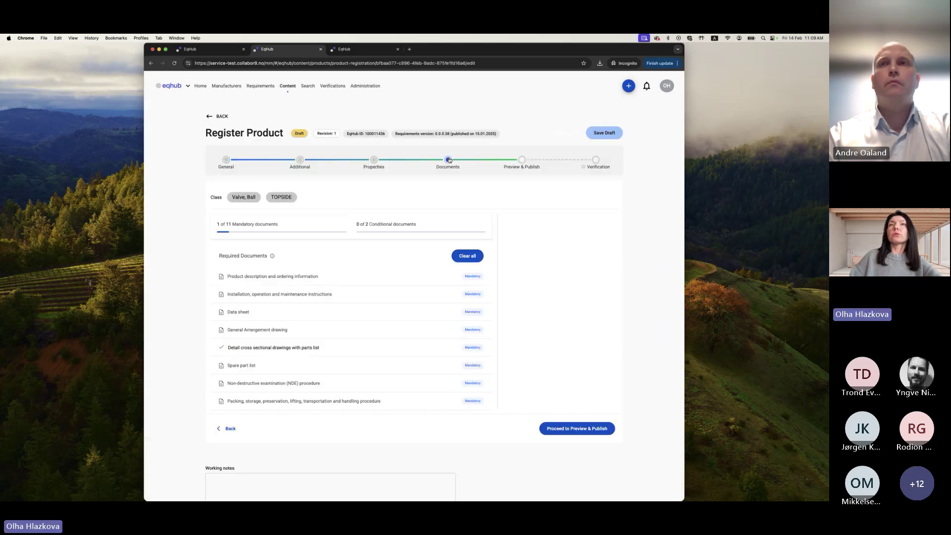
left_click(300, 353)
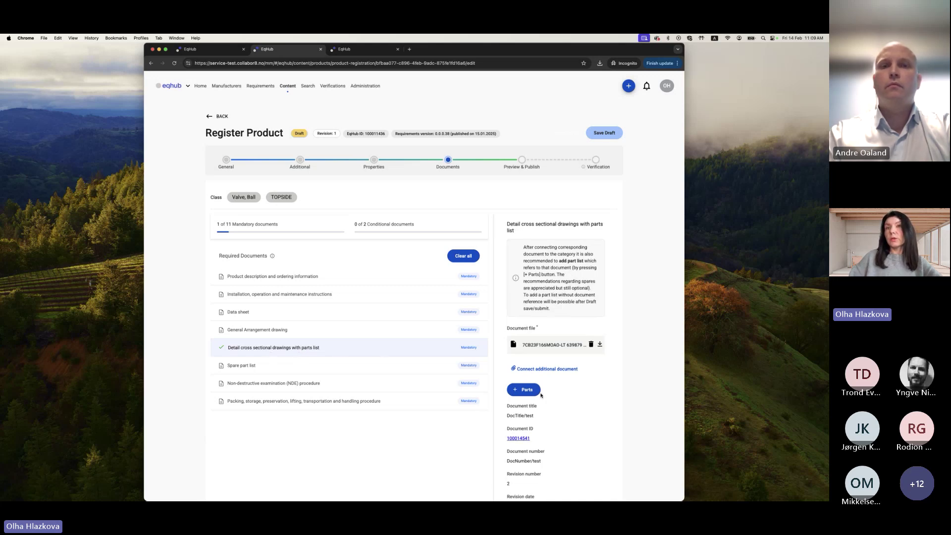
scroll(542, 395, "down", 2)
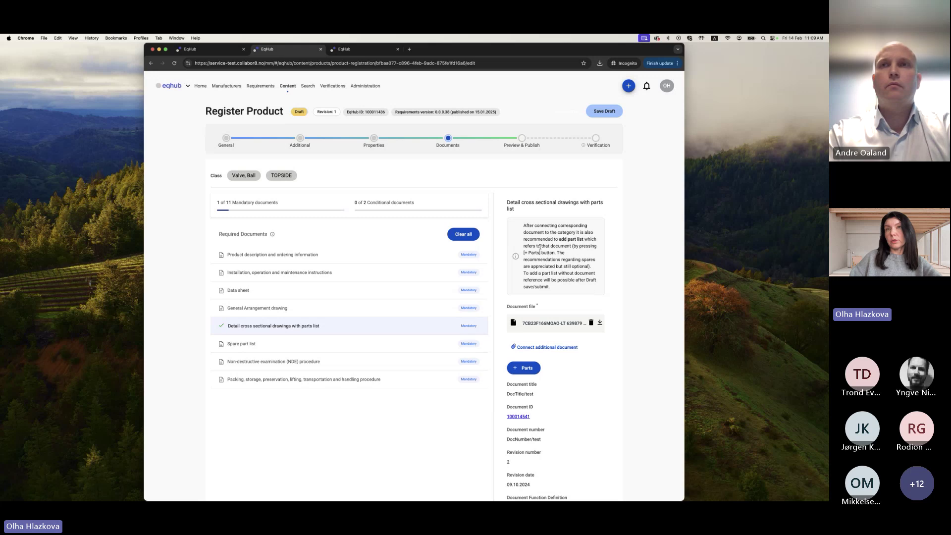
scroll(540, 246, "down", 2)
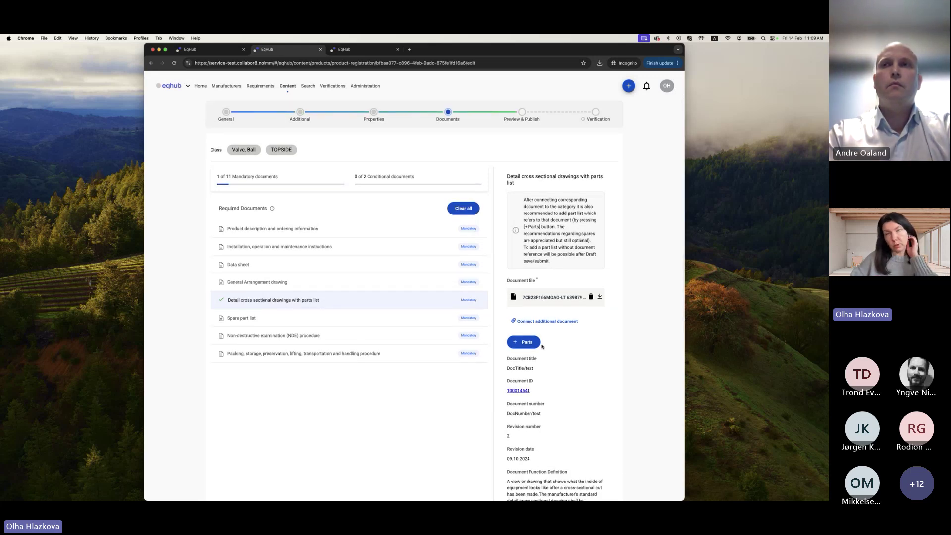
Open the parts table of the connected drawing with the Add manually option.
left_click(531, 343)
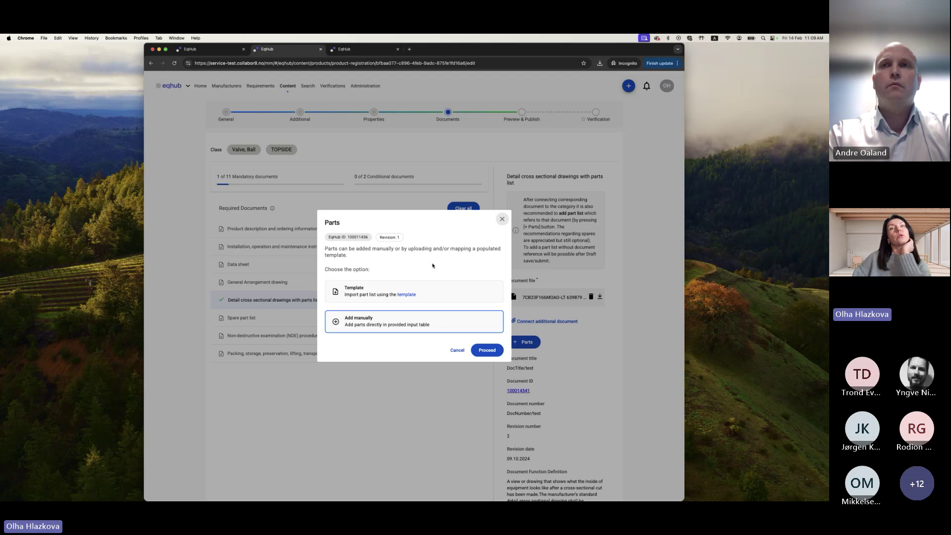
left_click(486, 353)
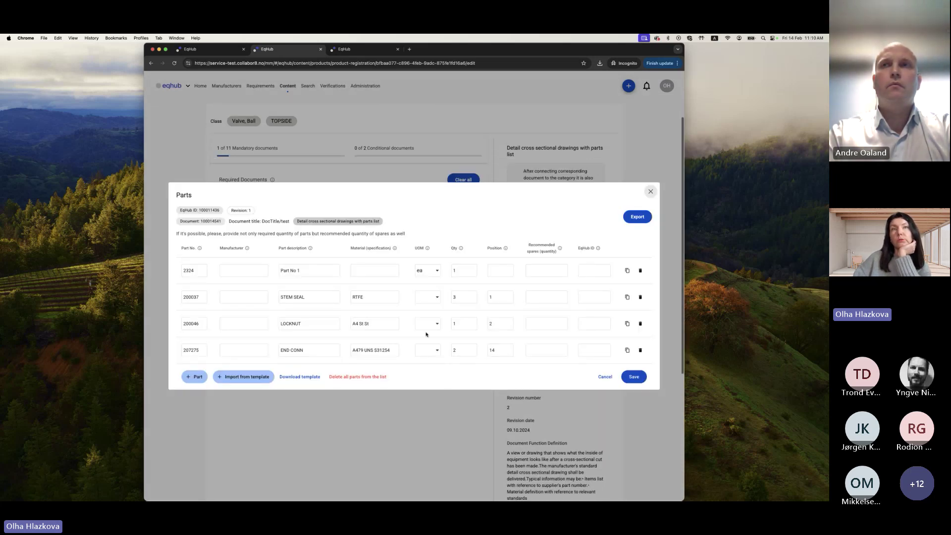
left_click(474, 349)
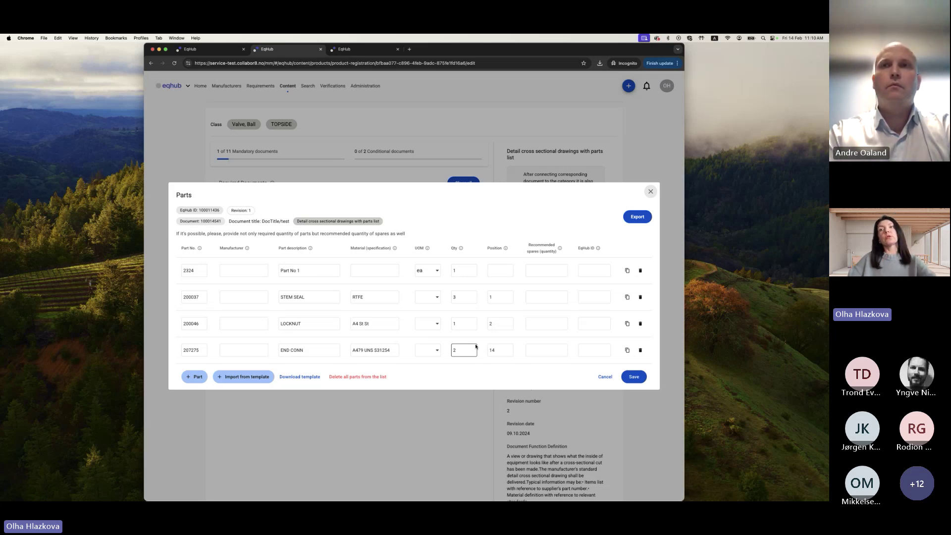
Save the drawing's parts table, save the product registration as a draft, and dismiss the notification.
left_click(633, 377)
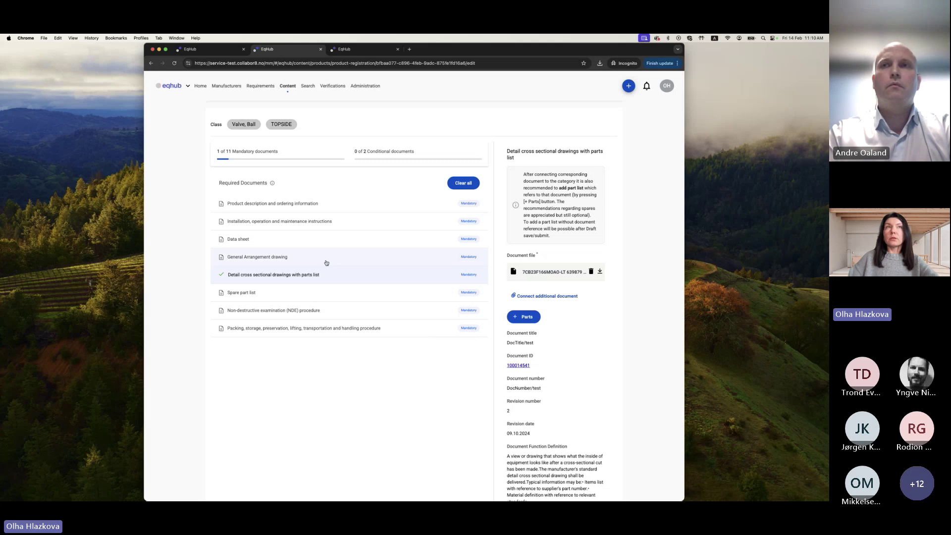
scroll(396, 248, "up", 2)
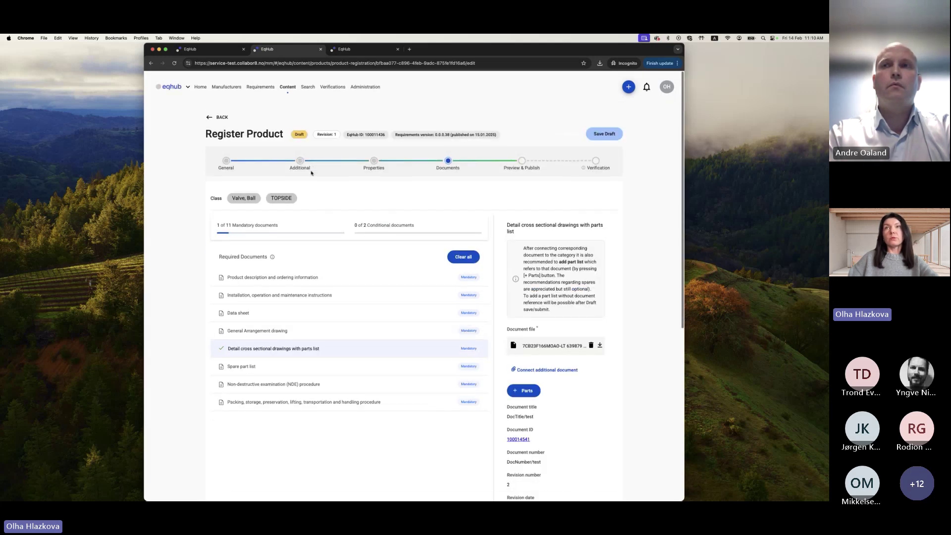
left_click(606, 134)
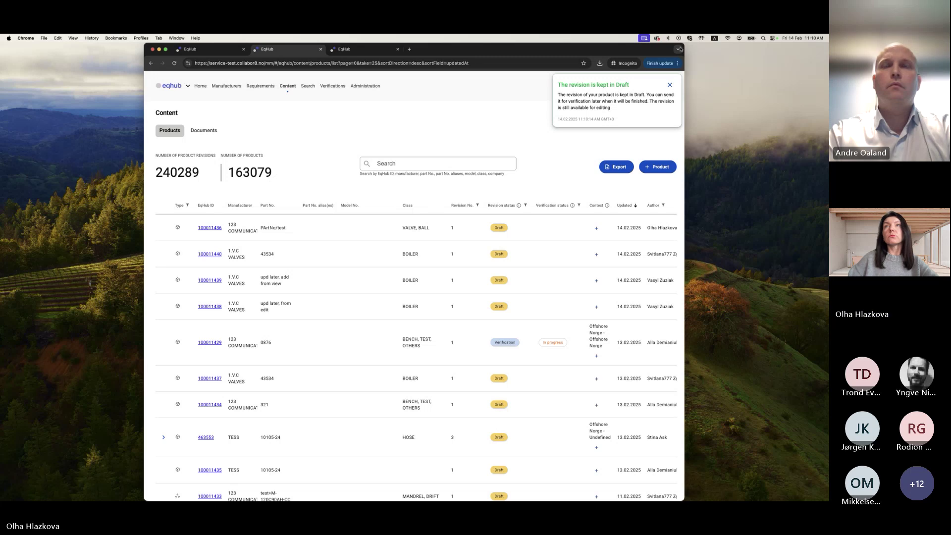
left_click(670, 85)
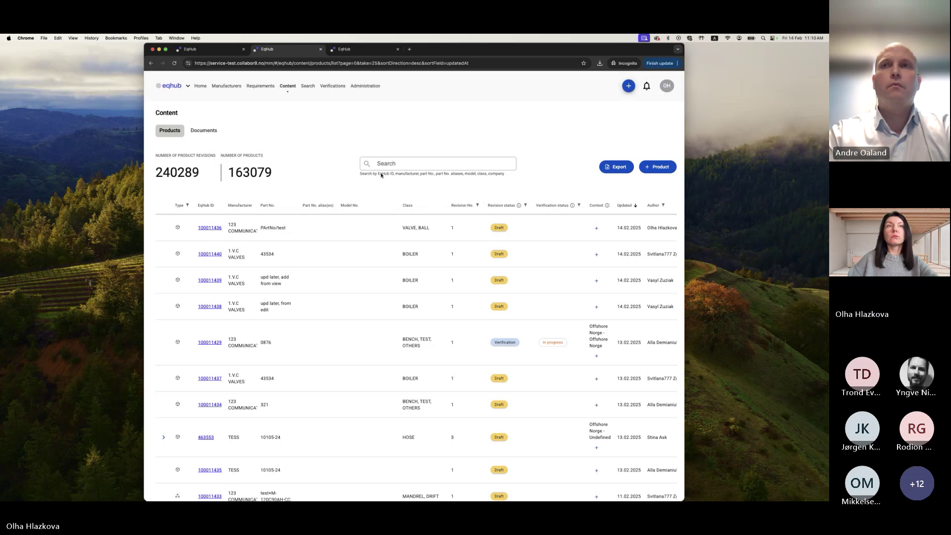
Open the details of the Valve, Ball draft with part number PArtNo/test and show its parts.
left_click(205, 228)
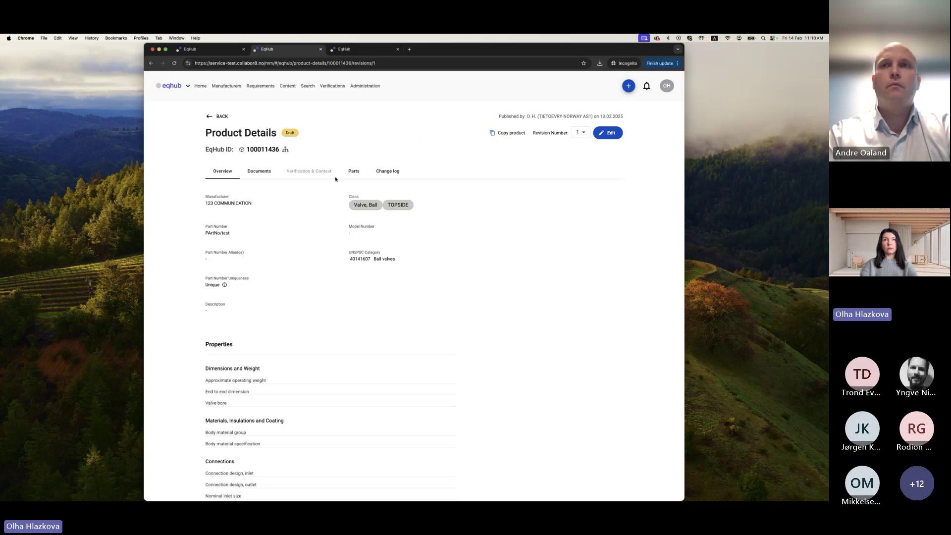
left_click(353, 171)
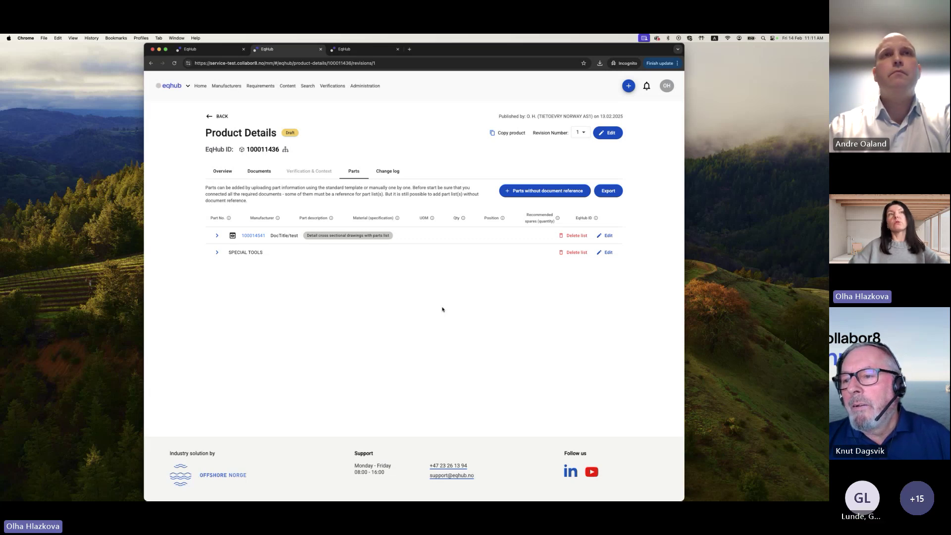
Review the product's overview, highlight its EqHub ID, and show its documents.
left_click(221, 172)
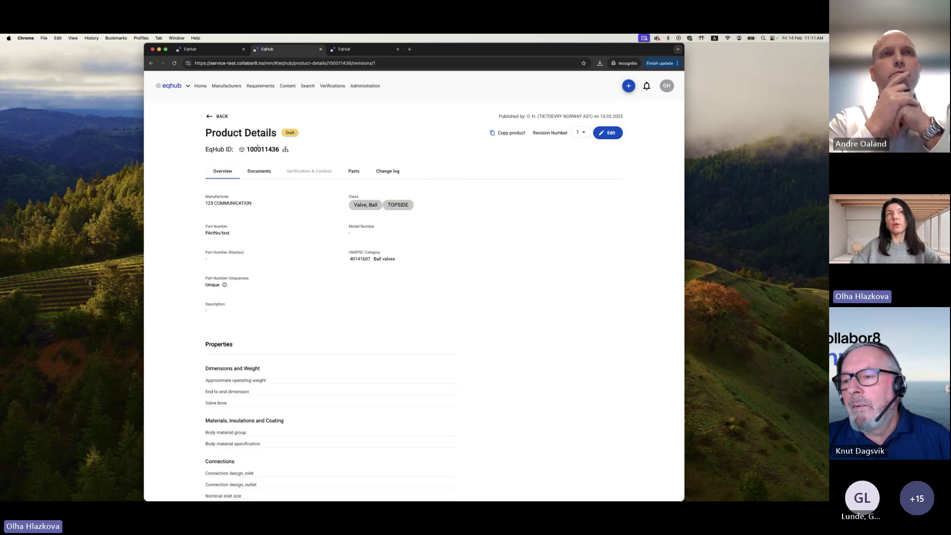
left_click_drag(247, 149, 279, 149)
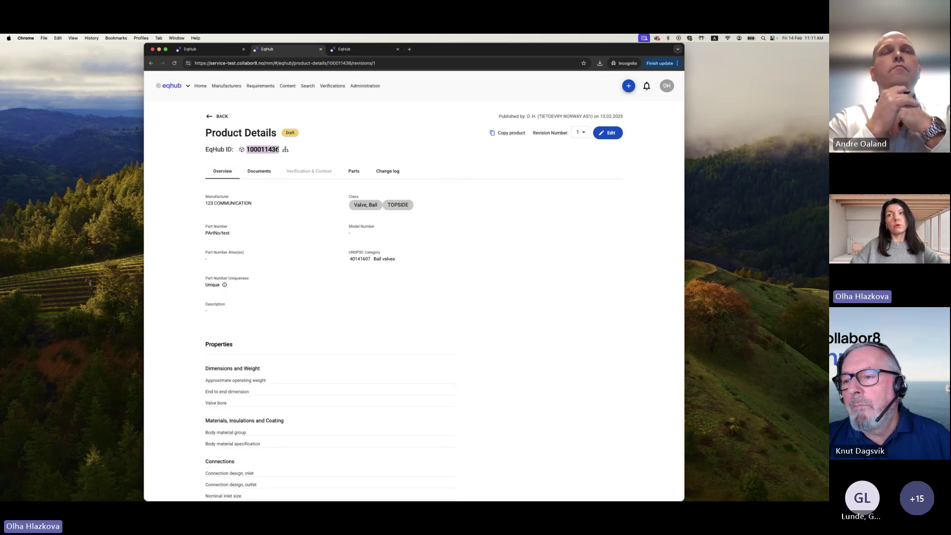
left_click(258, 172)
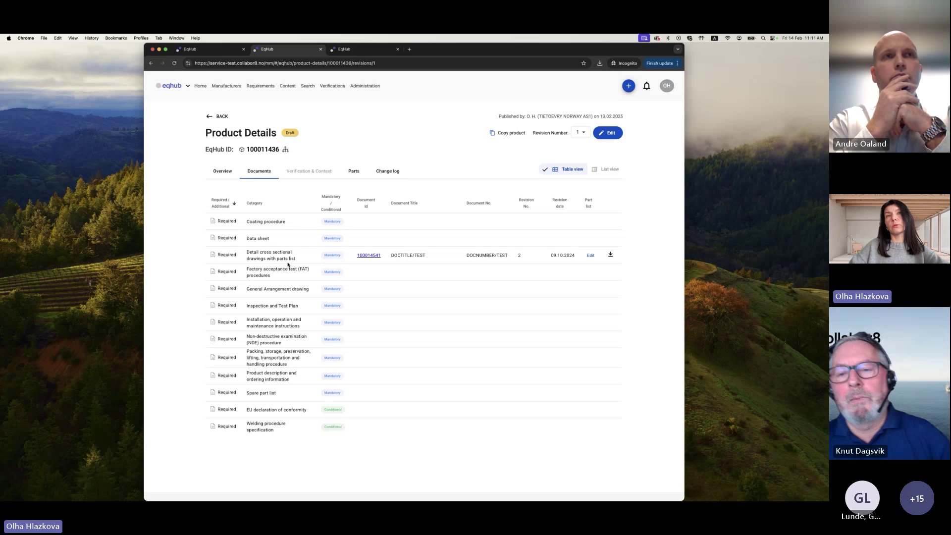
Return to the product's parts, expand the drawing's part list, and view the Manufacturer column's help text.
left_click(354, 175)
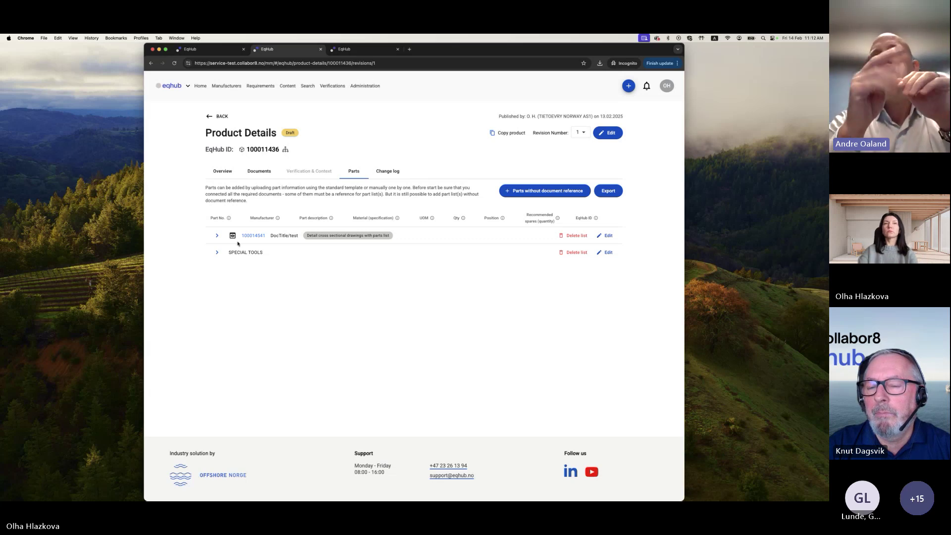
left_click(216, 236)
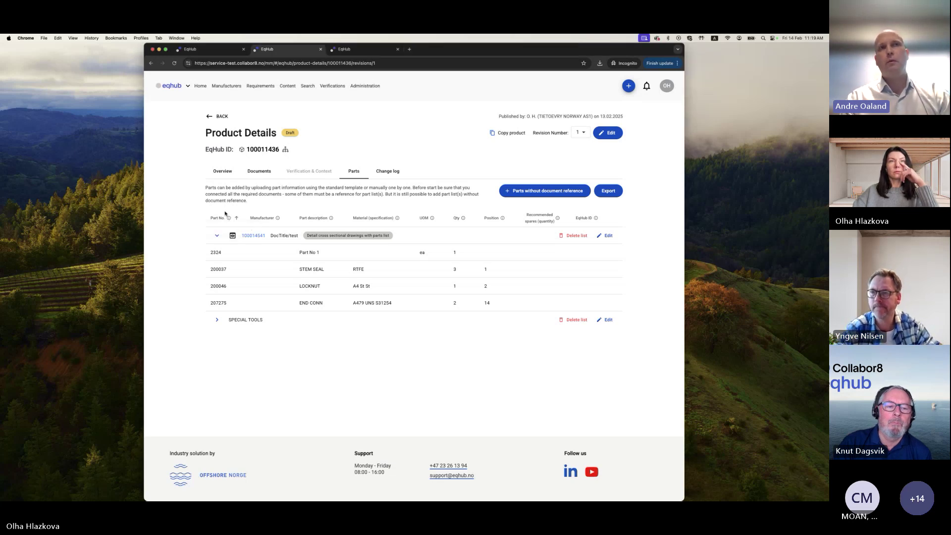
mouse_move(278, 221)
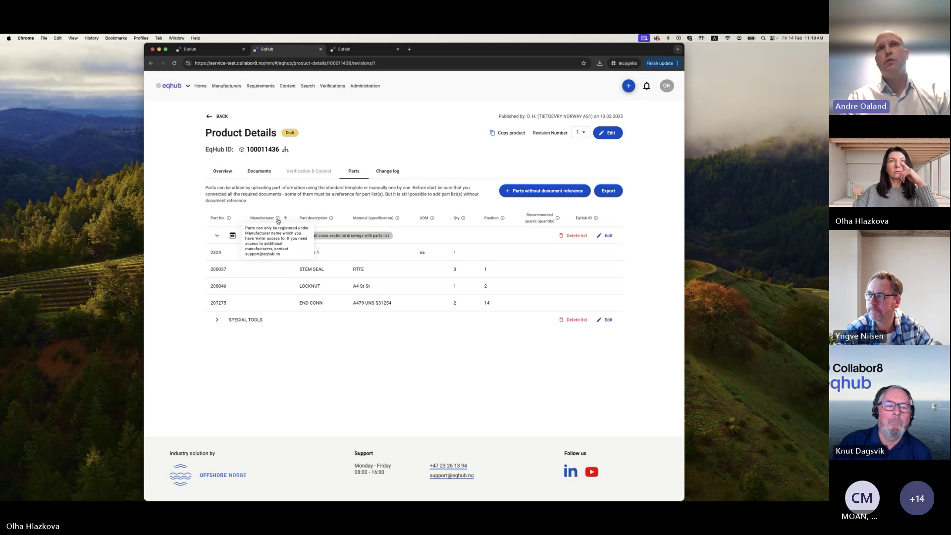
mouse_move(333, 221)
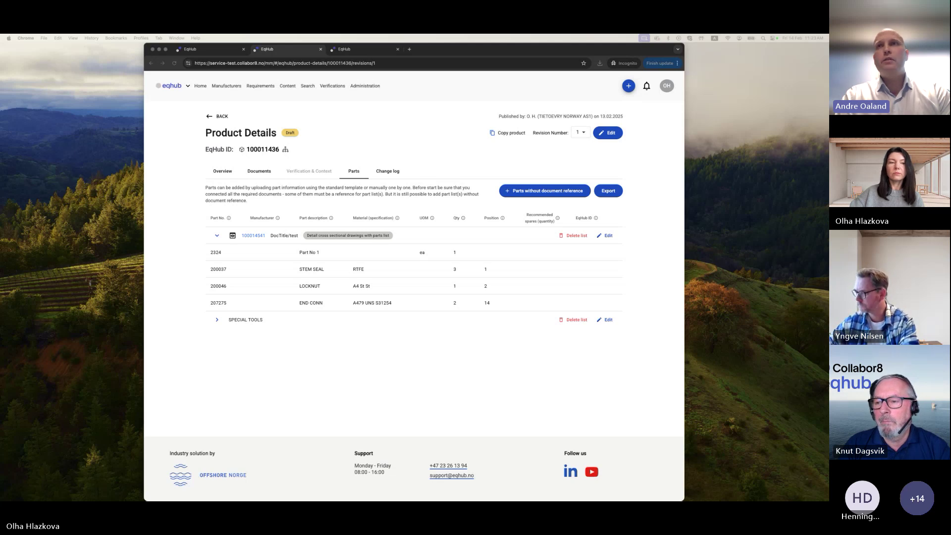
Switch to the slide presentation and advance to the slide announcing the next show and tell session.
key("super+Tab")
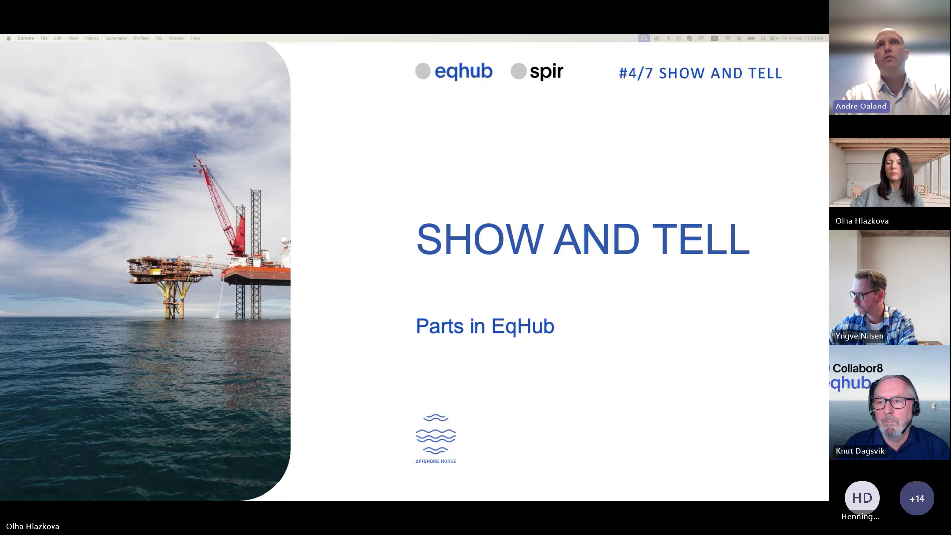
key("Right")
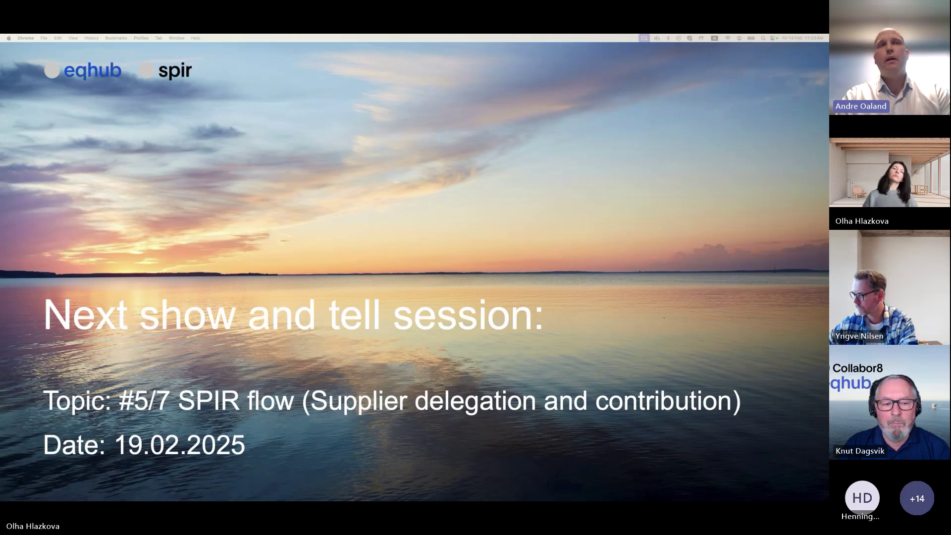